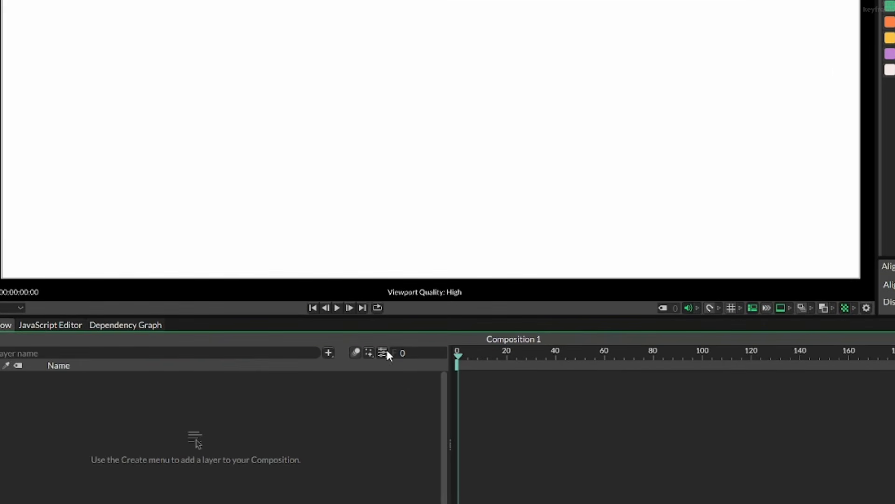
# Set the composition's background colour to hex 141414.
pyautogui.click(498, 380)
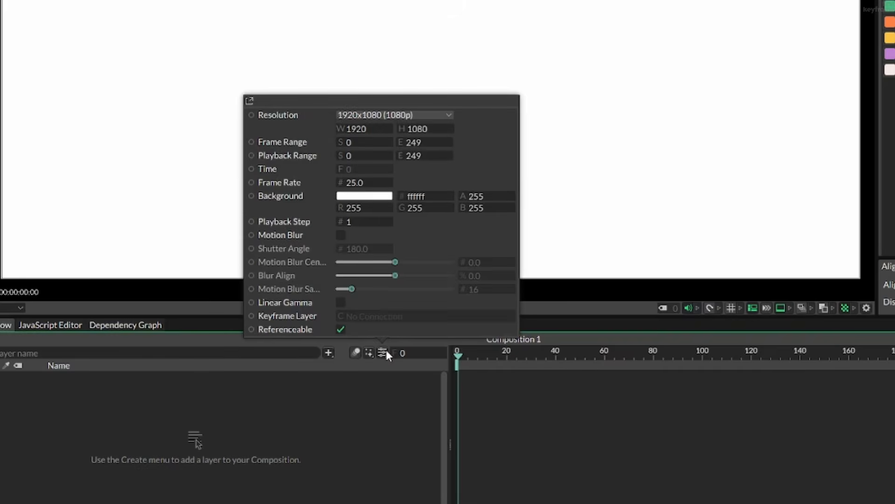
pyautogui.doubleClick(424, 196)
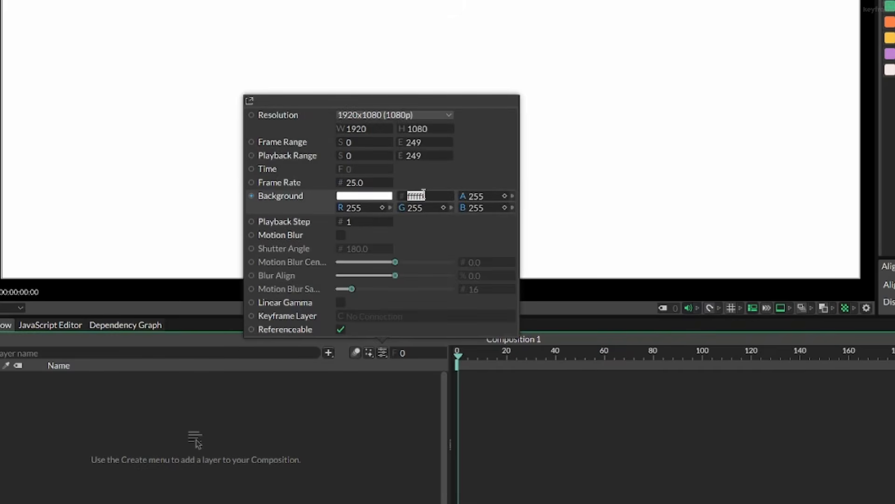
pyautogui.write('141414')
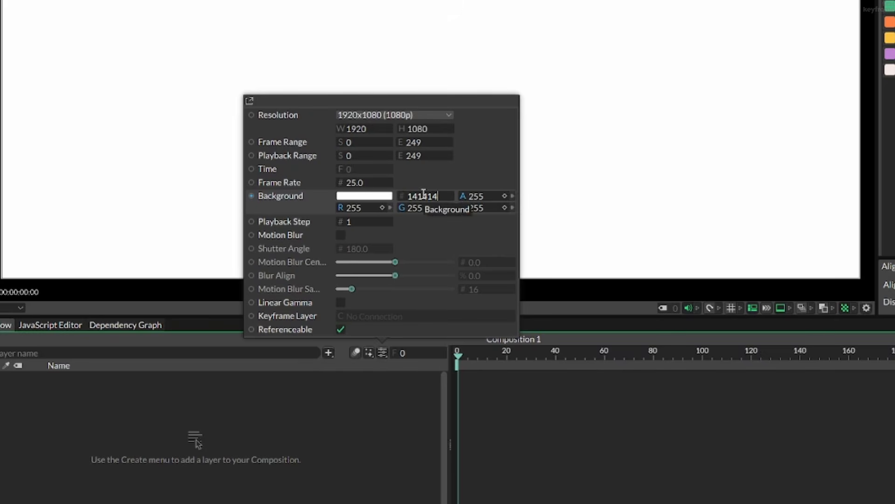
pyautogui.press('Return')
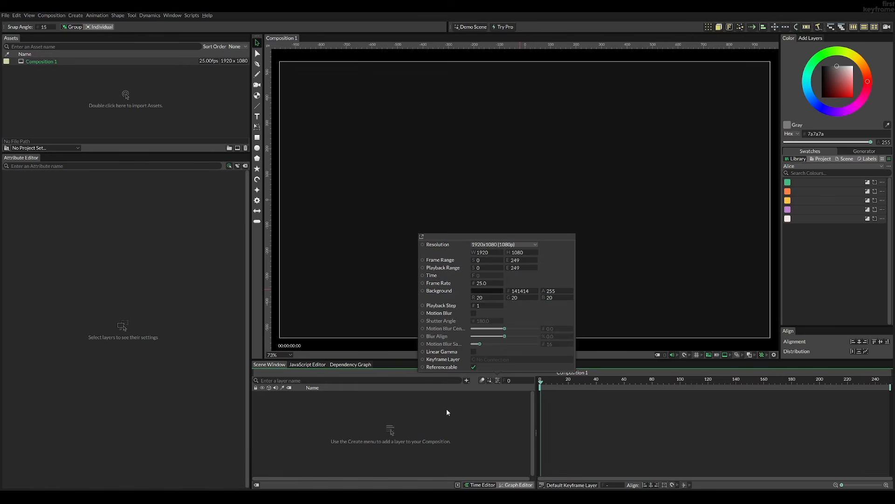
pyautogui.click(446, 408)
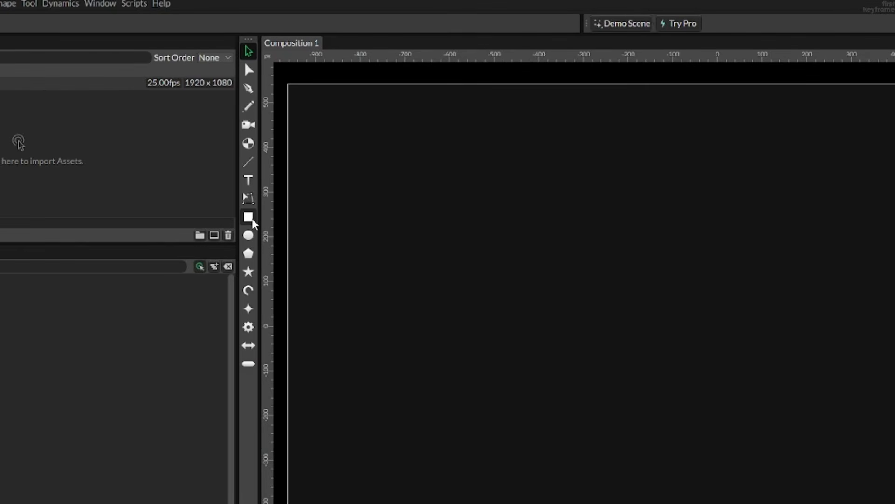
# Add a default rectangle shape at the centre of the composition.
pyautogui.click(257, 138)
pyautogui.click(249, 218)
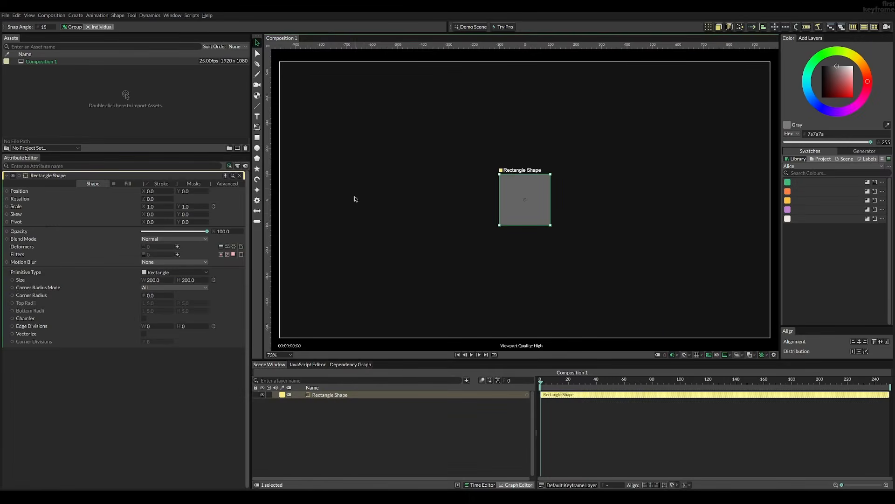
pyautogui.moveTo(155, 281); pyautogui.dragTo(173, 282)
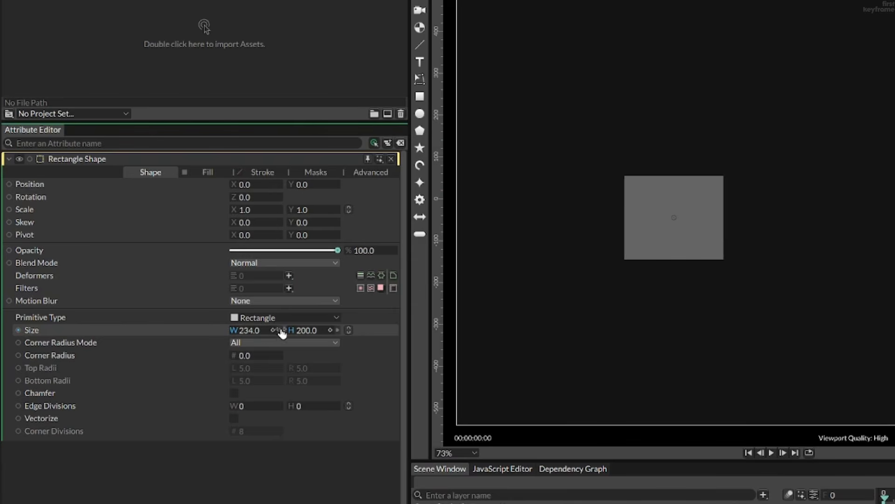
pyautogui.moveTo(283, 332); pyautogui.dragTo(499, 317)
pyautogui.hotkey('ctrl', 'z')
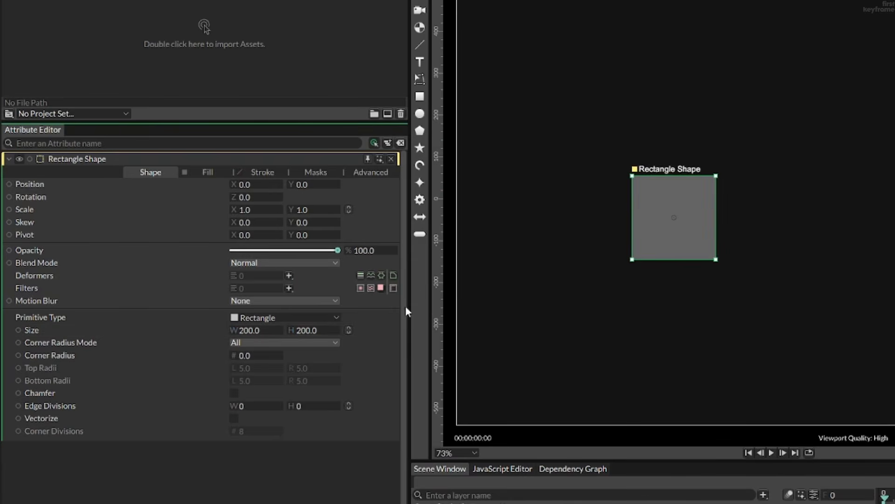
# Set the rectangle's size to 770 wide and 400 high.
pyautogui.click(249, 329)
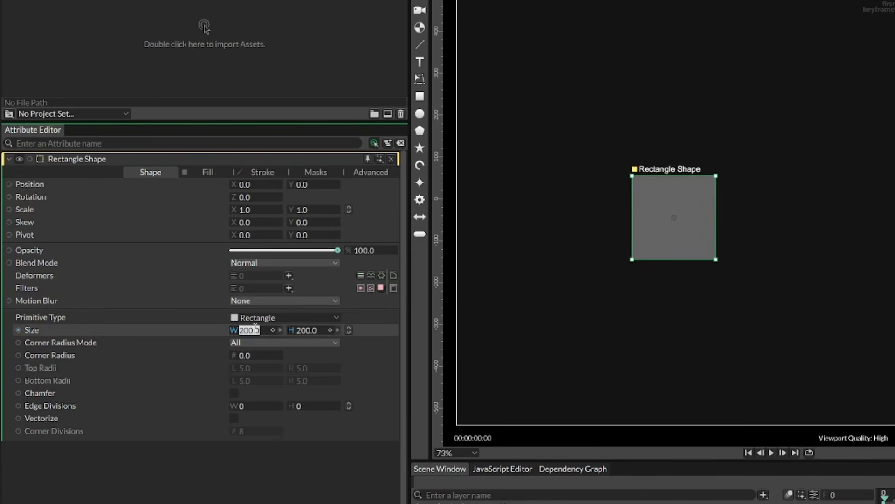
pyautogui.write('770')
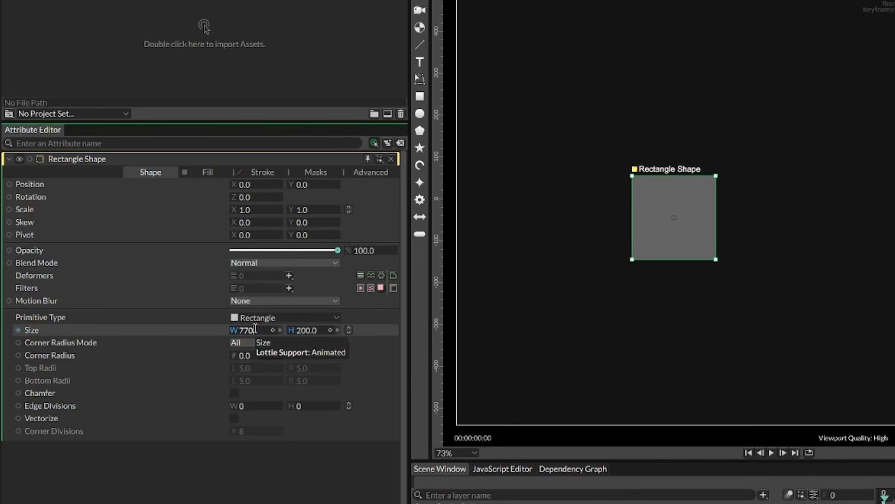
pyautogui.press('Return')
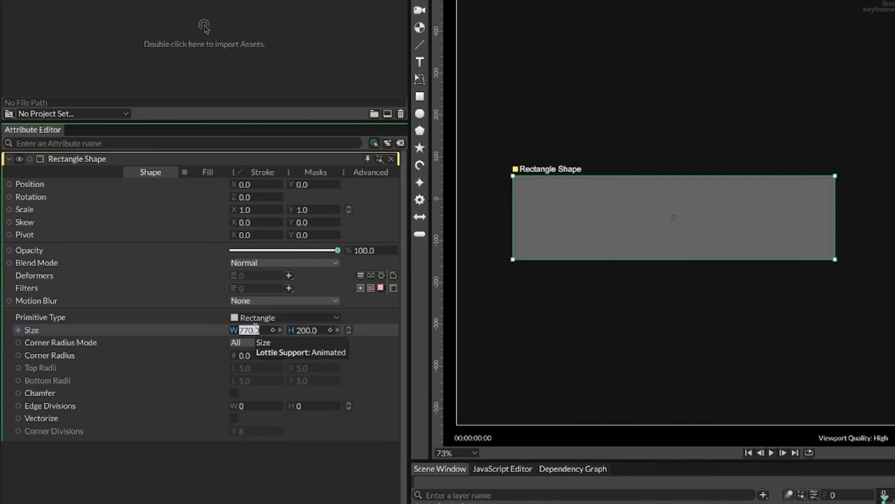
pyautogui.doubleClick(317, 332)
pyautogui.write('400')
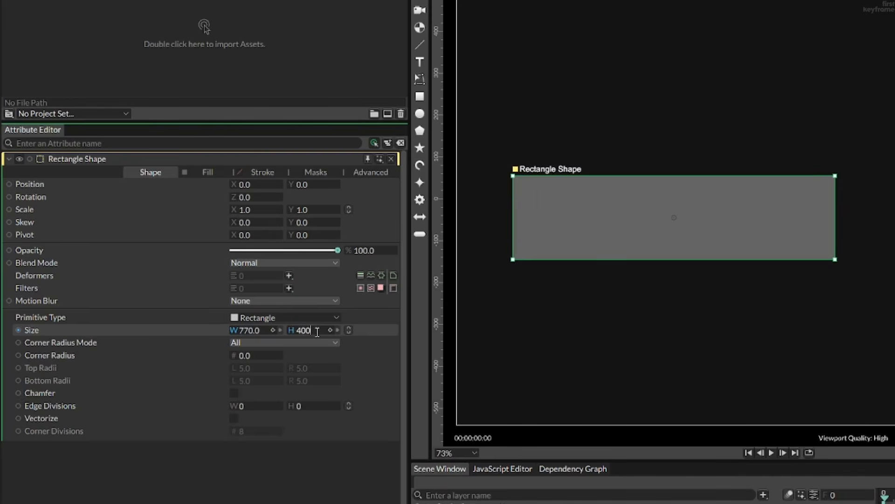
pyautogui.press('Return')
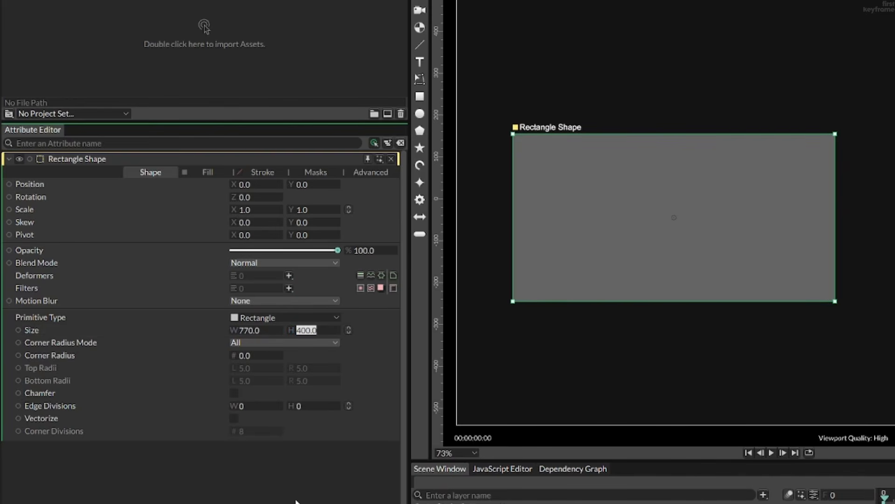
# Round the rectangle's corners with a corner radius of 105.
pyautogui.doubleClick(245, 355)
pyautogui.write('21')
pyautogui.press('Return')
pyautogui.moveTo(266, 361); pyautogui.dragTo(312, 344)
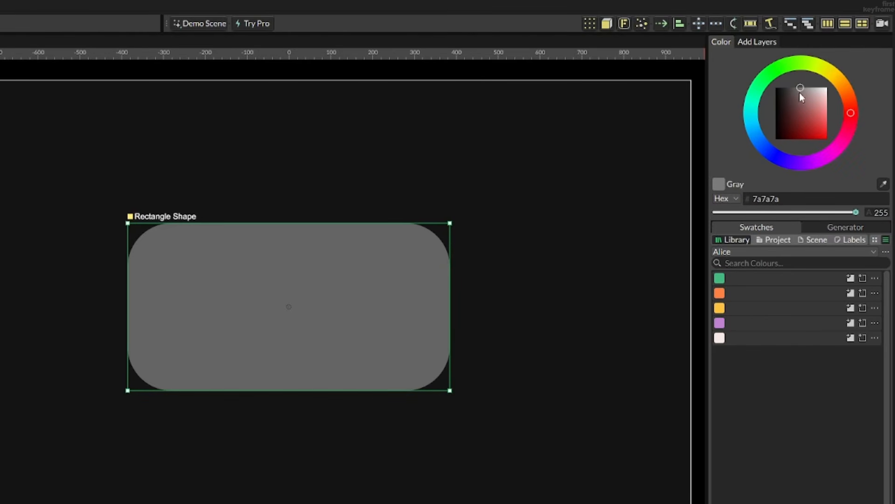
# Change the rectangle's fill colour to hex 5e5e5e and deselect the shape.
pyautogui.moveTo(799, 92)
pyautogui.mouseDown()
pyautogui.moveTo(788, 93)
pyautogui.moveTo(788, 72)
pyautogui.mouseUp()
pyautogui.click(799, 194)
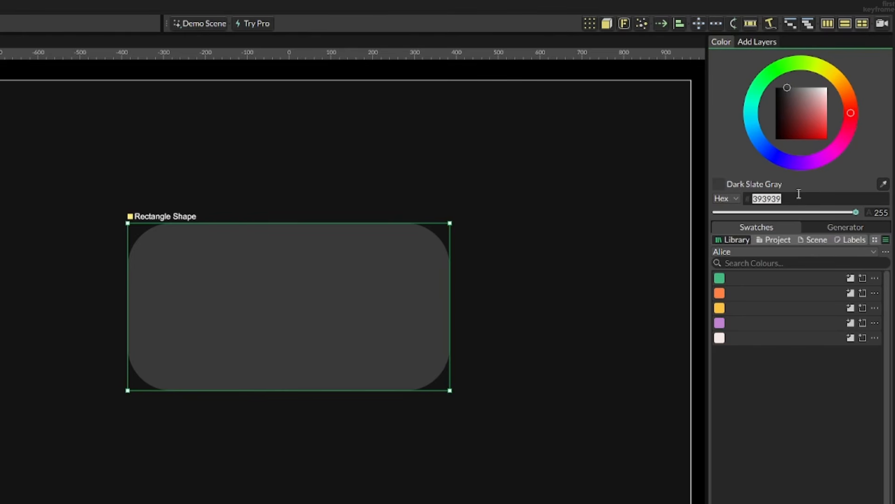
pyautogui.write('5e5e5e')
pyautogui.press('Return')
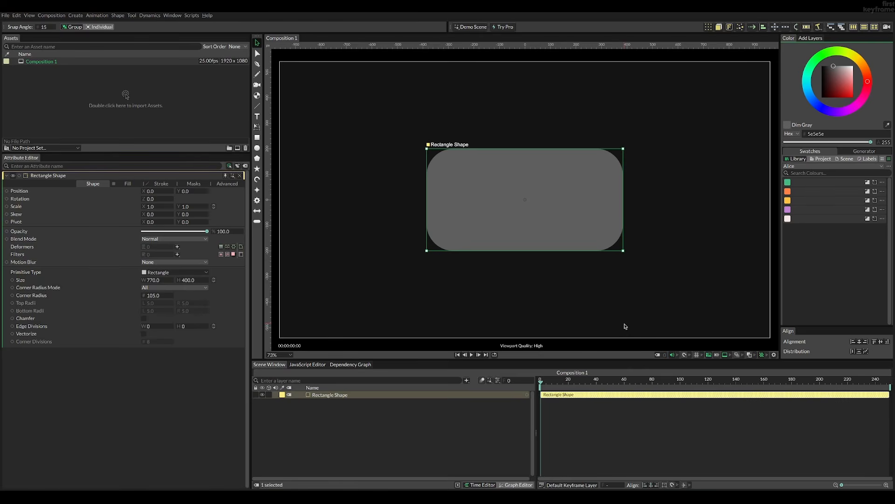
pyautogui.click(625, 326)
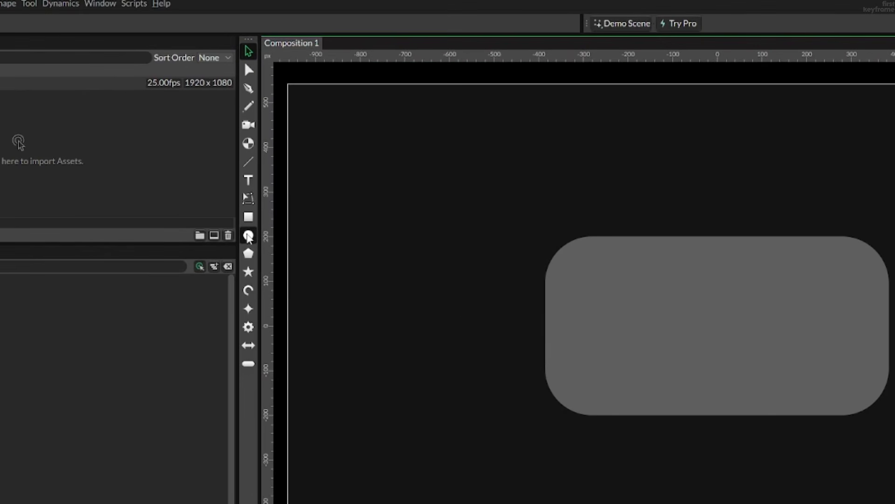
# Add an ellipse shape and move it to X position 507, beside the rounded rectangle.
pyautogui.click(257, 148)
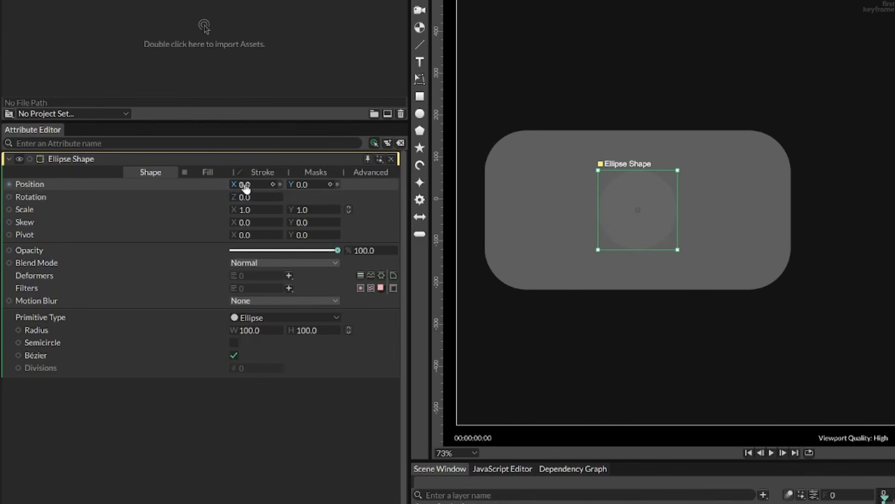
pyautogui.moveTo(147, 191); pyautogui.dragTo(298, 191)
pyautogui.moveTo(487, 184); pyautogui.dragTo(517, 185)
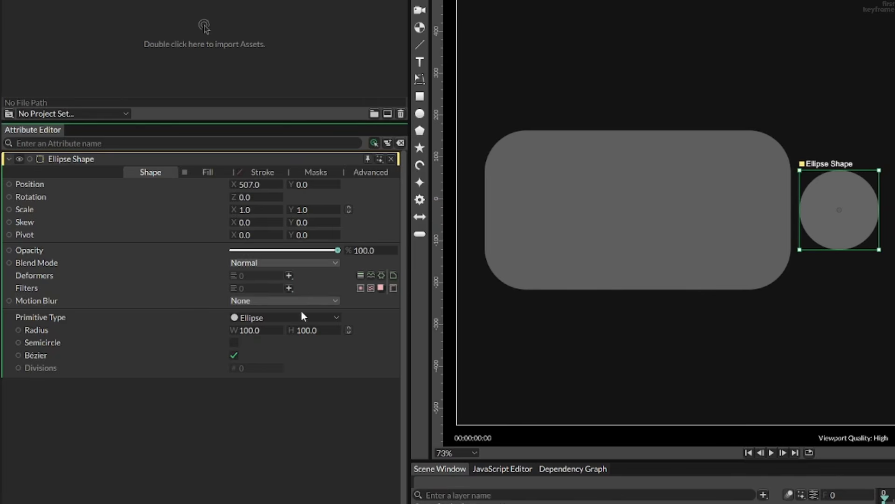
# Turn the ellipse into a semicircle and rotate it 180 degrees so its curve faces away from the rectangle.
pyautogui.click(234, 343)
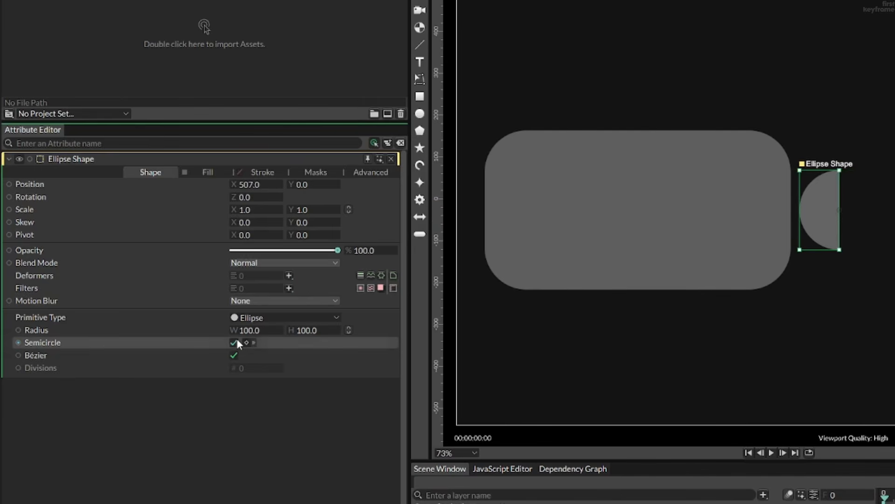
pyautogui.click(250, 199)
pyautogui.write('18')
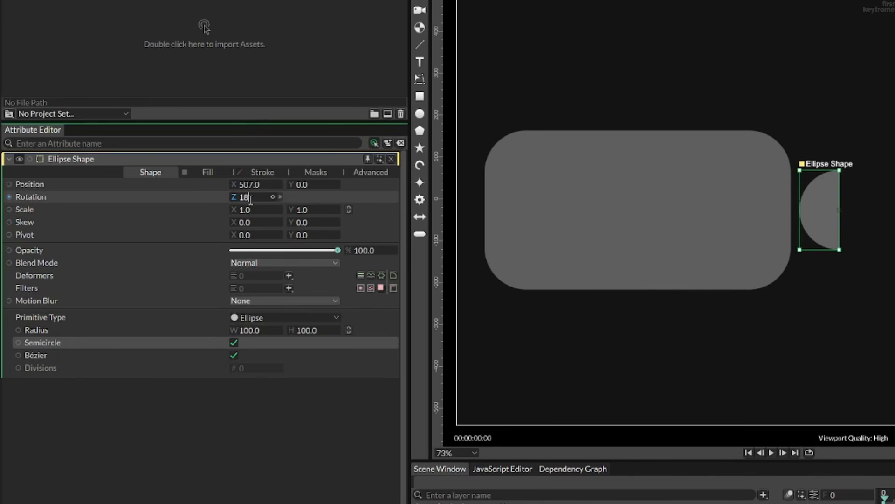
pyautogui.write('0')
pyautogui.press('Return')
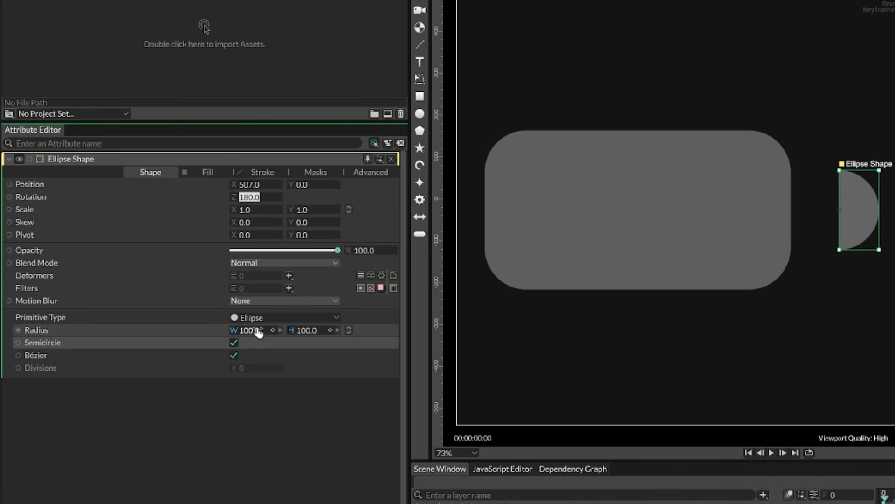
# Set the semicircle's radius to 50 wide and 60 high, and move it to X position 415 near the rectangle's edge.
pyautogui.moveTo(251, 331); pyautogui.dragTo(223, 338)
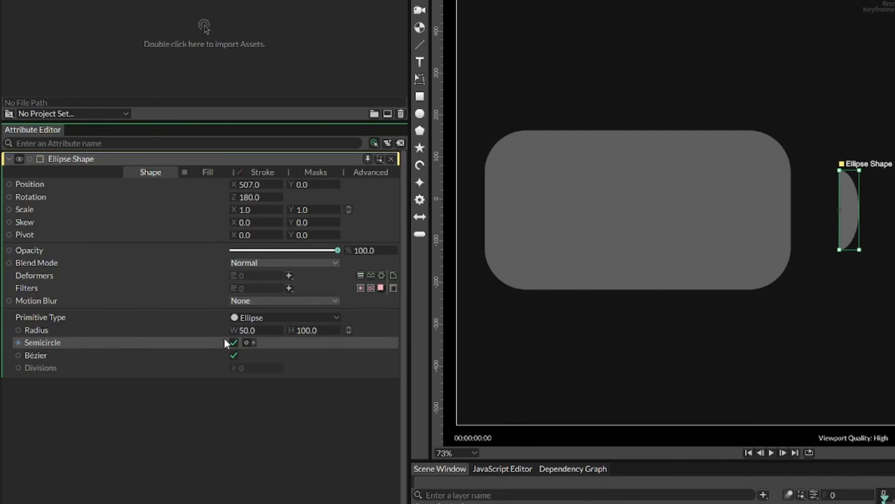
pyautogui.moveTo(311, 334); pyautogui.dragTo(285, 331)
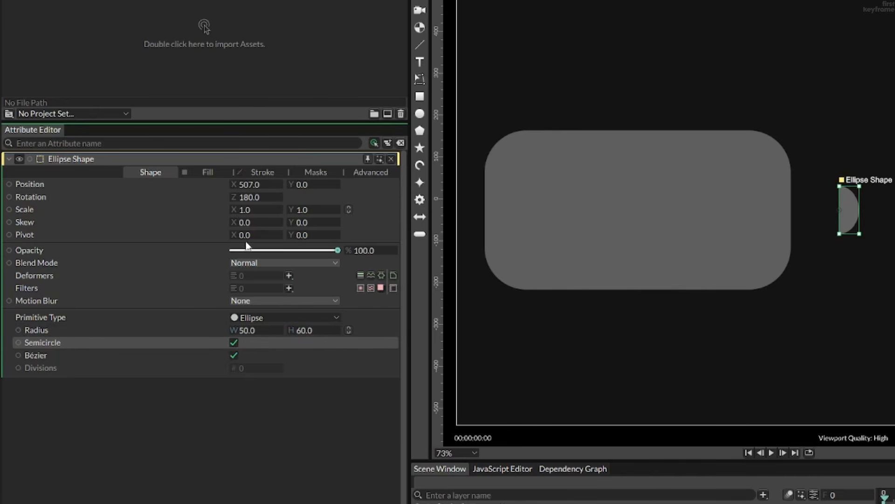
pyautogui.moveTo(256, 188); pyautogui.dragTo(199, 210)
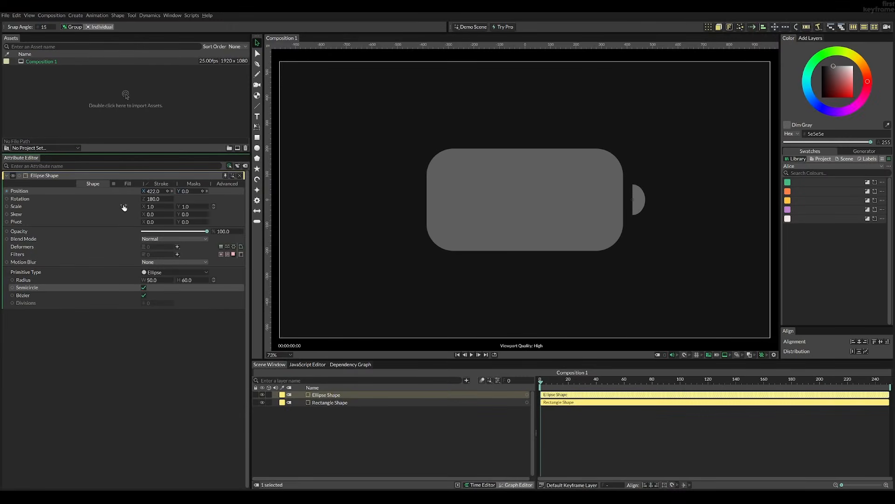
pyautogui.moveTo(124, 207); pyautogui.dragTo(122, 207)
pyautogui.moveTo(121, 206); pyautogui.dragTo(122, 203)
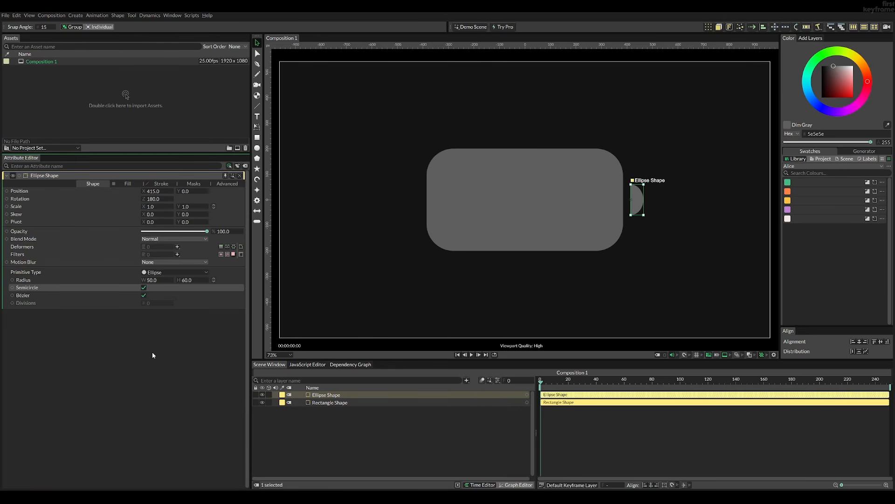
pyautogui.click(379, 268)
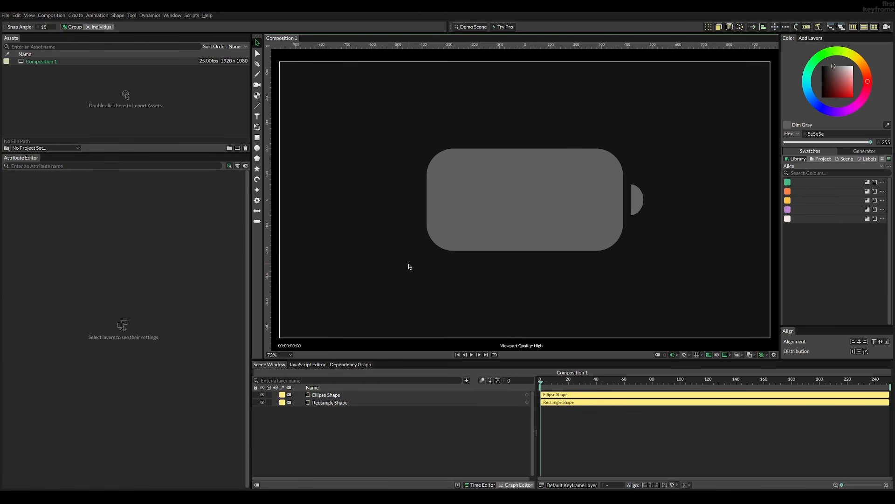
# Match the semicircle's fill colour to the rectangle's 5e5e5e by sampling it with the colour picker.
pyautogui.click(637, 204)
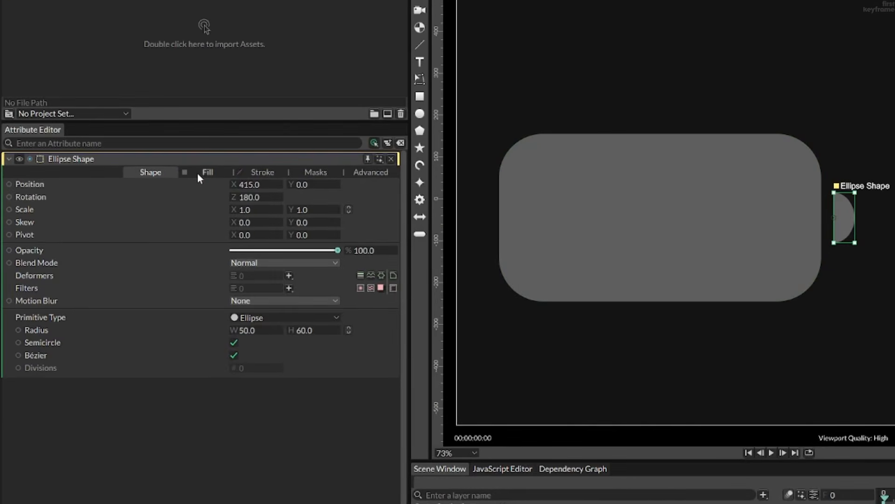
pyautogui.click(198, 173)
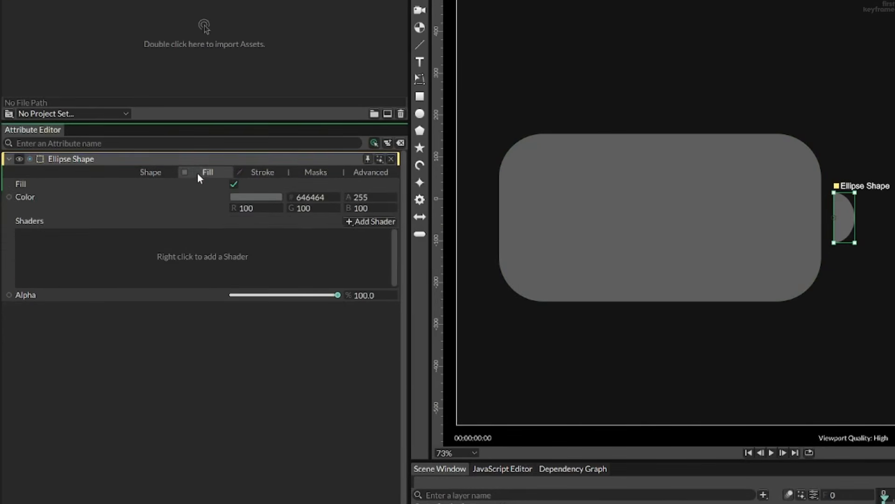
pyautogui.click(256, 197)
pyautogui.click(320, 146)
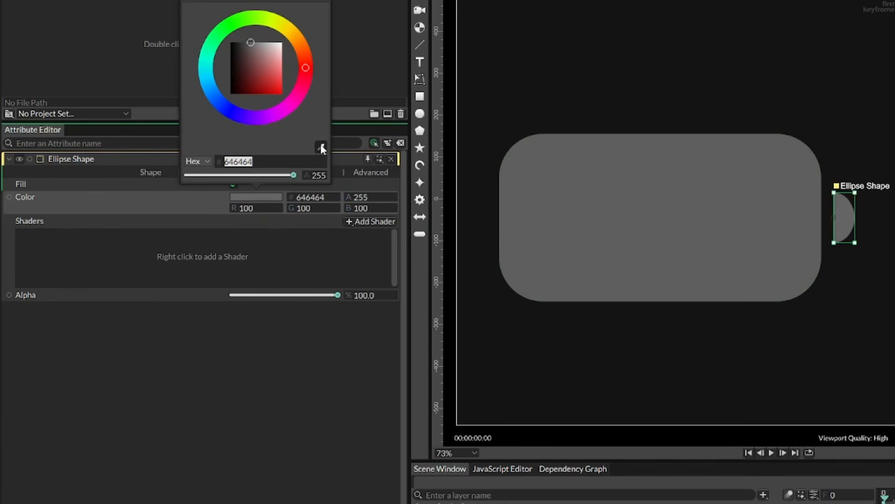
pyautogui.click(636, 216)
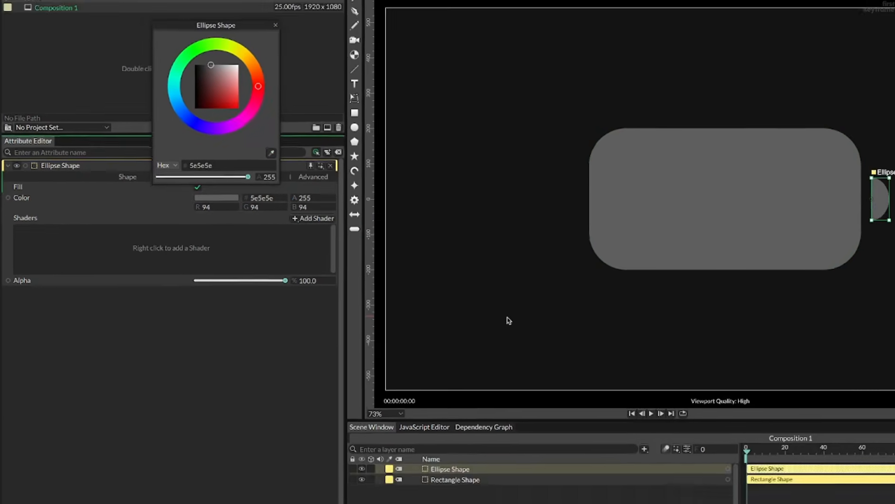
pyautogui.click(600, 339)
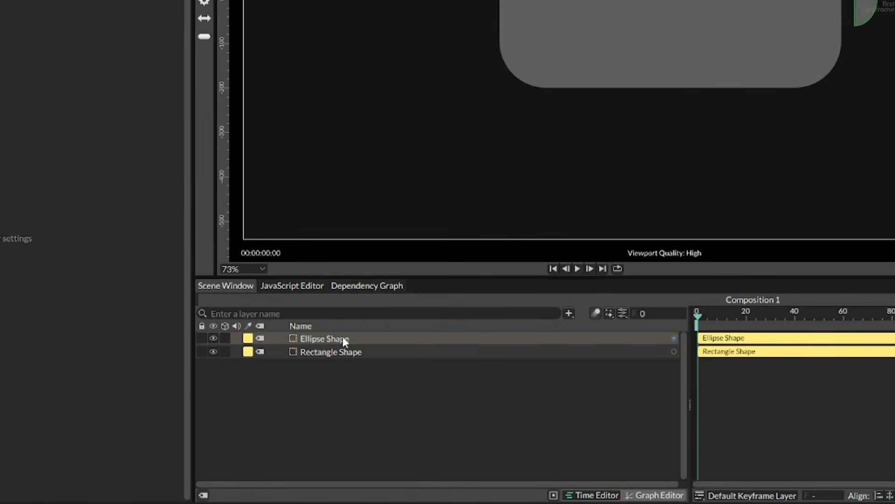
# Rename the ellipse layer as Semicircle.
pyautogui.click(337, 396)
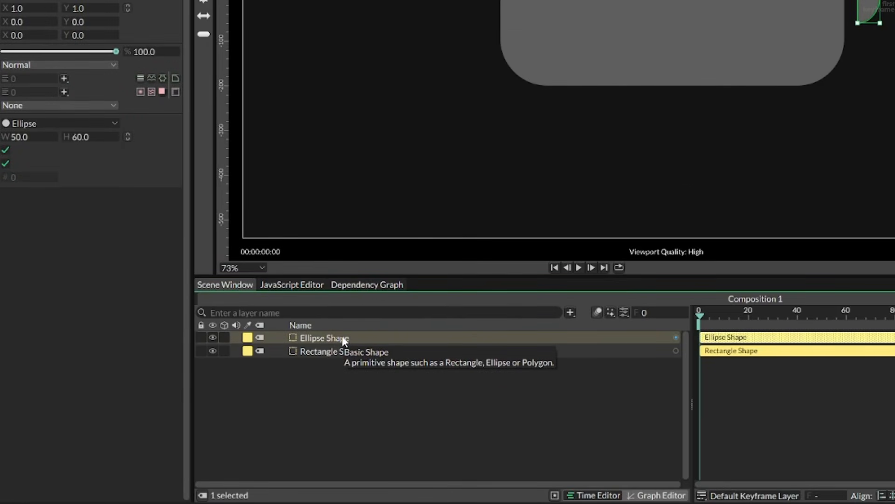
pyautogui.doubleClick(344, 338)
pyautogui.write('Semi')
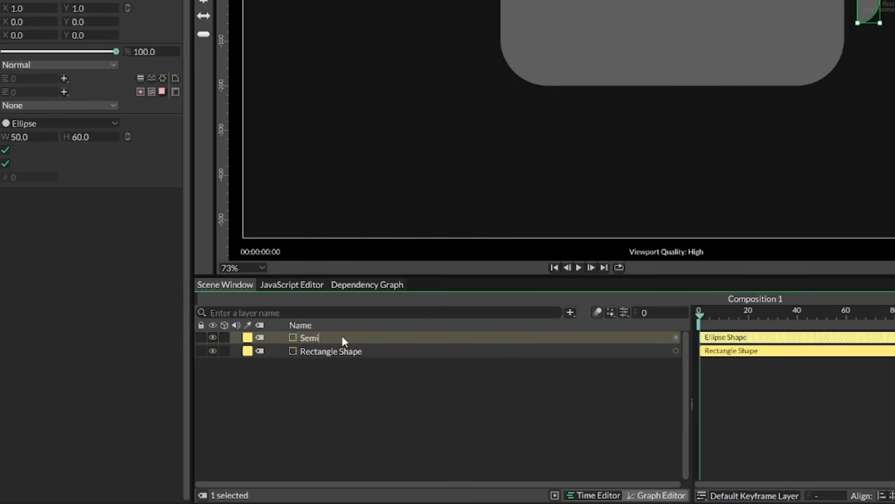
pyautogui.write('circle')
pyautogui.press('Return')
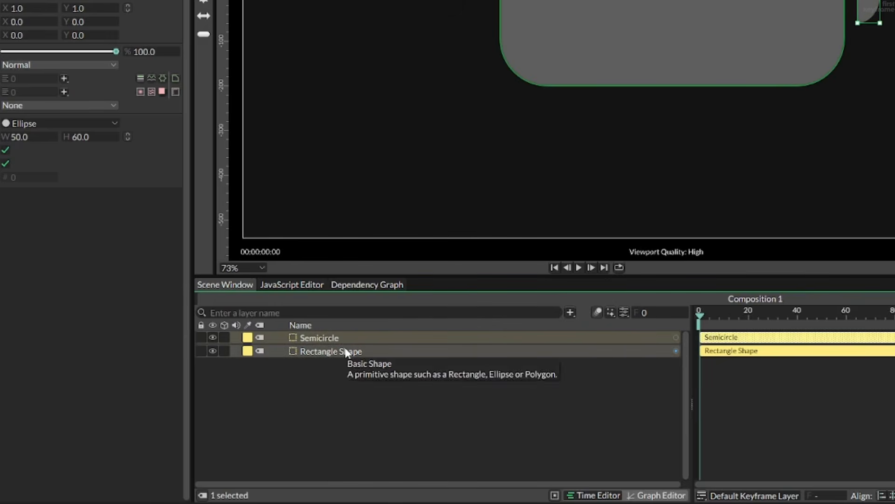
# Rename the rectangle shape layer as Base.
pyautogui.click(346, 351)
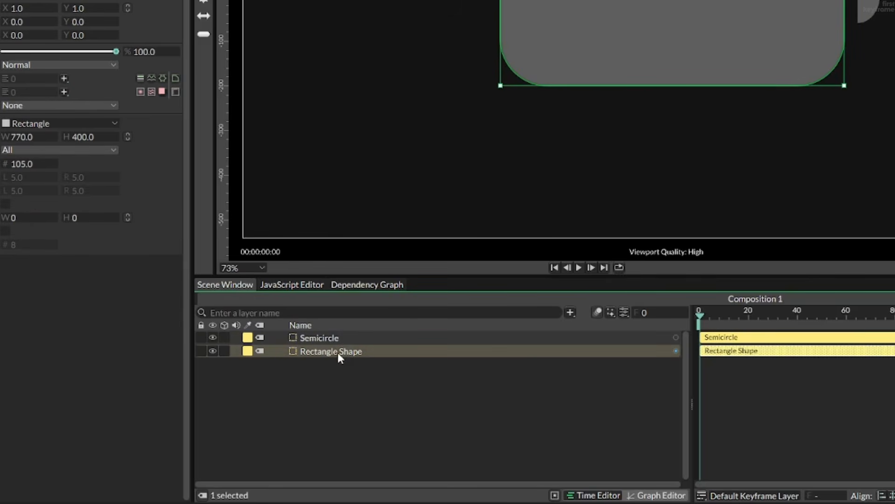
pyautogui.doubleClick(338, 351)
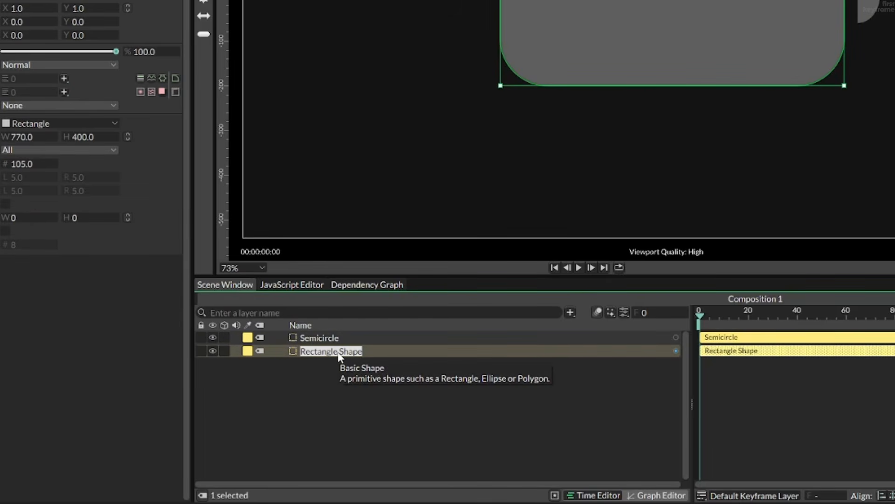
pyautogui.write('Base')
pyautogui.press('Return')
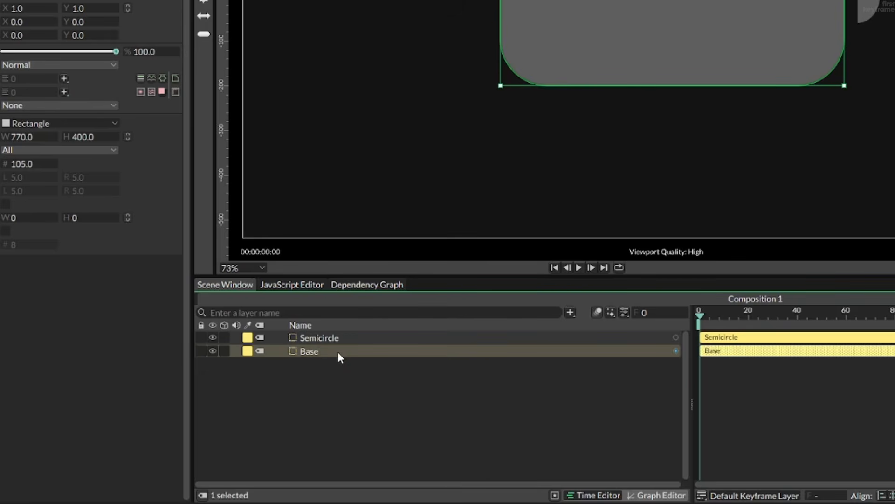
pyautogui.click(341, 392)
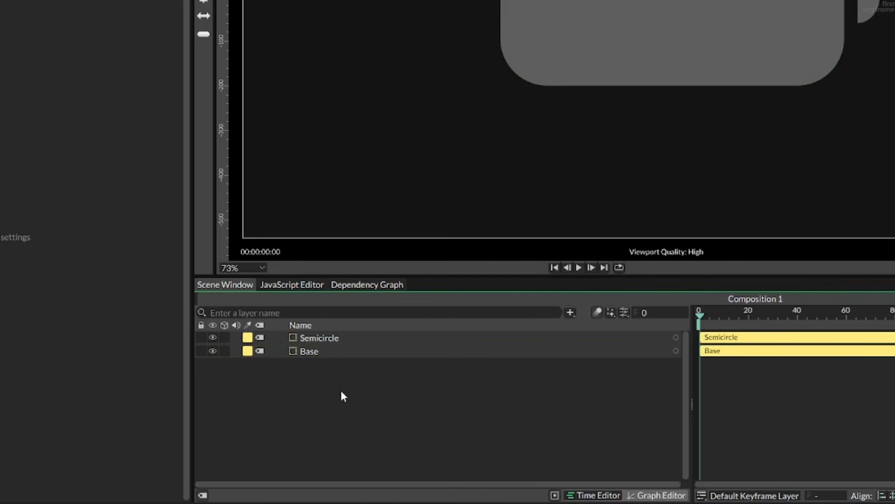
# Group the Semicircle and Base layers and rename the group as Shapes.
pyautogui.moveTo(336, 382); pyautogui.dragTo(334, 341)
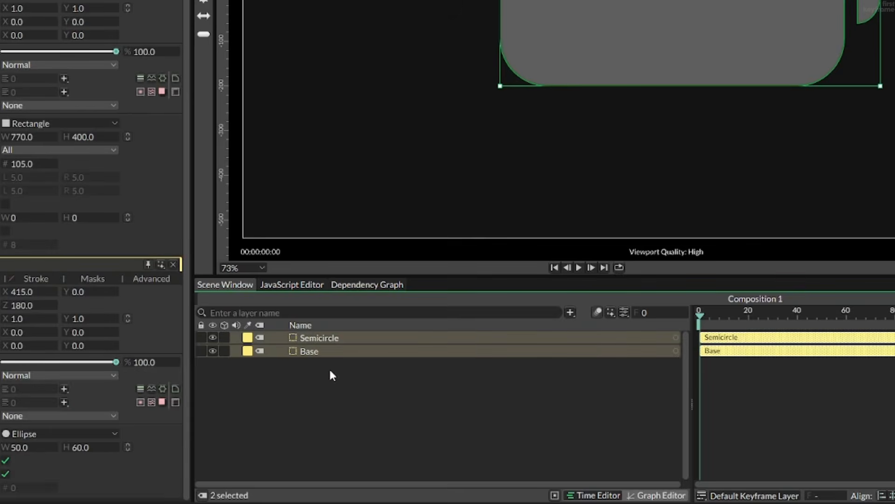
pyautogui.hotkey('ctrl', 'g')
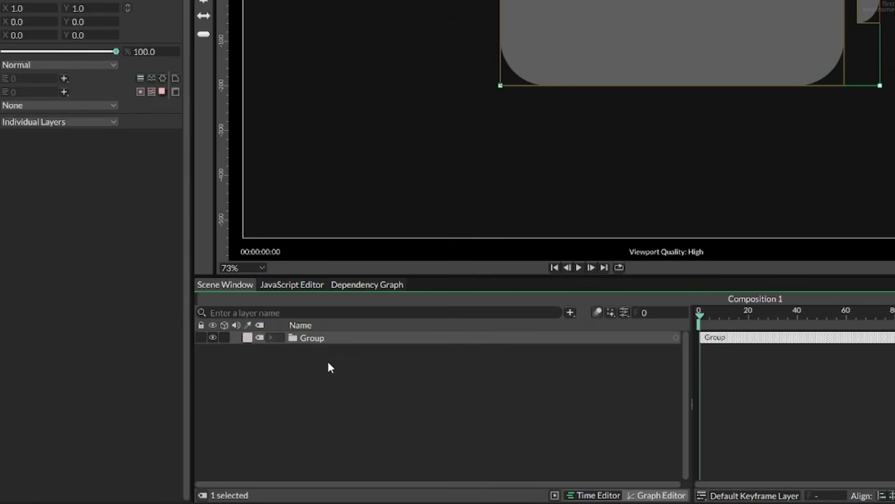
pyautogui.doubleClick(306, 337)
pyautogui.write('Shapes')
pyautogui.press('Return')
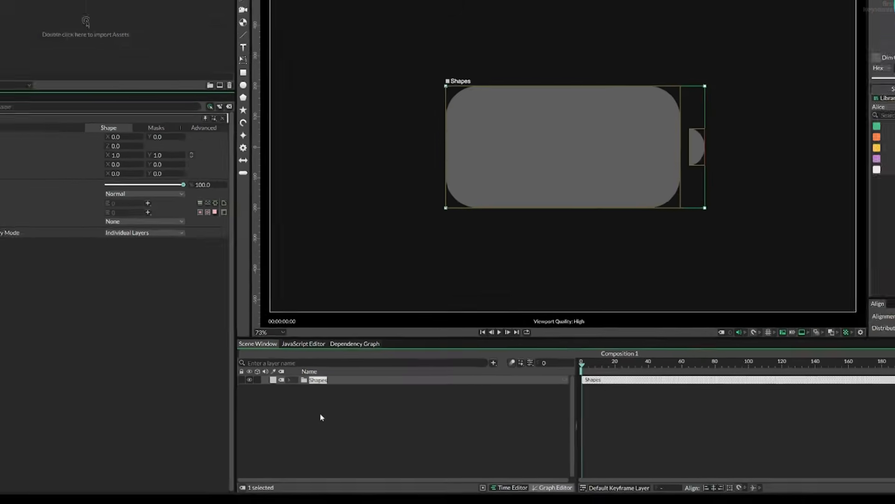
pyautogui.click(316, 384)
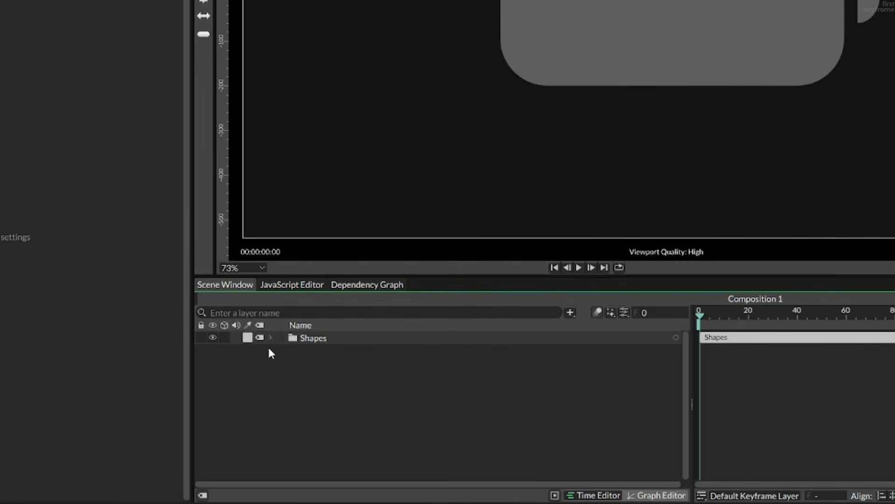
# Duplicate the Base shape inside the Shapes group and change the copy's fill colour to near-white f4f4f4.
pyautogui.click(295, 394)
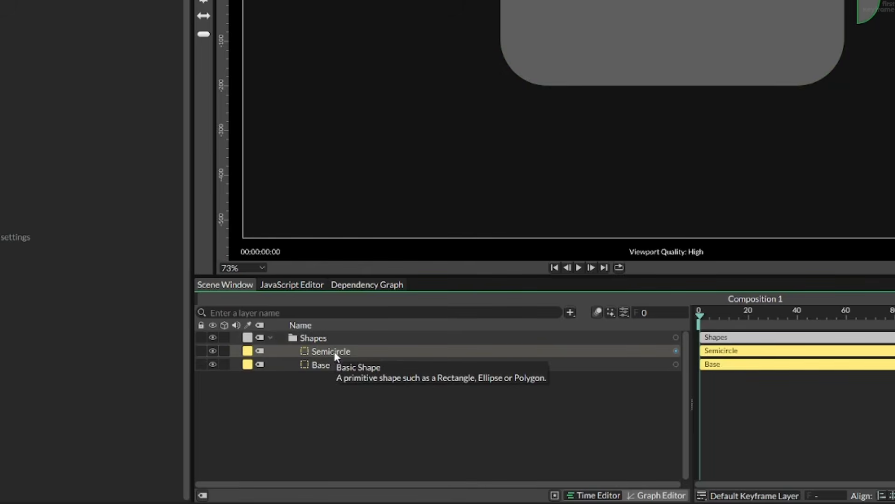
pyautogui.click(333, 366)
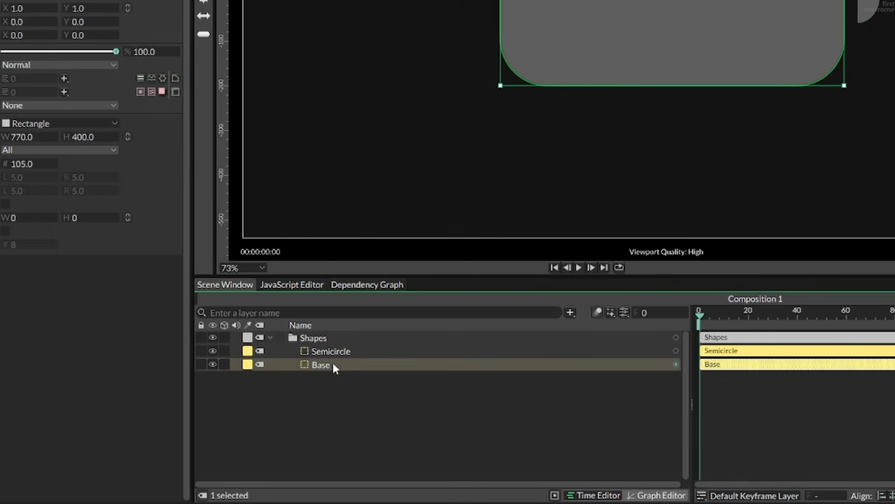
pyautogui.hotkey('ctrl', 'd')
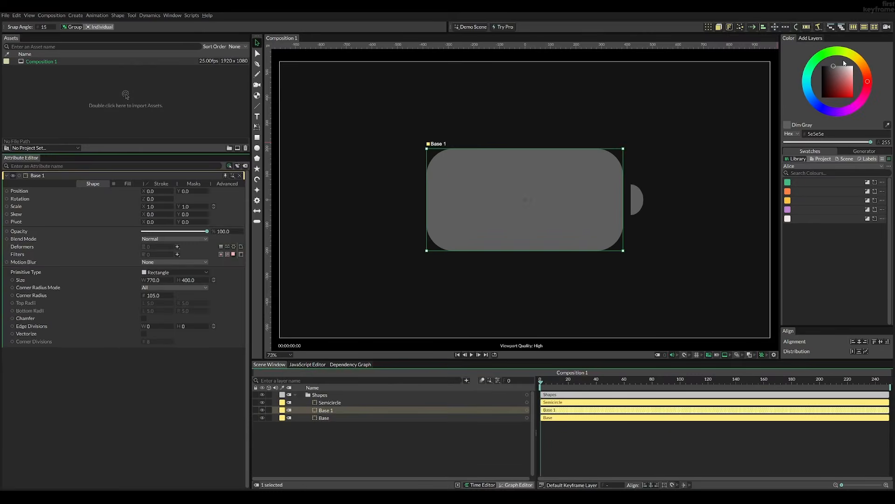
pyautogui.moveTo(845, 68); pyautogui.dragTo(852, 63)
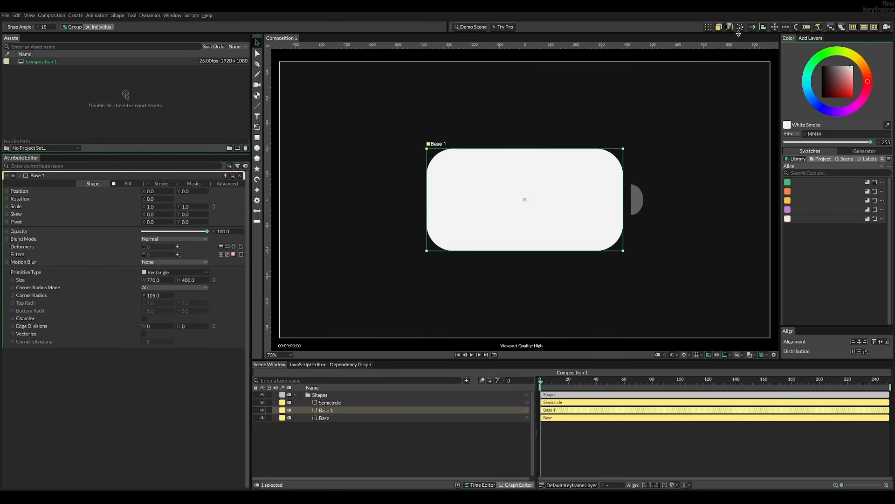
# Add an Align behaviour to the white copy of Base and set its X alignment to 1.0, keeping Y at 0.0.
pyautogui.click(763, 27)
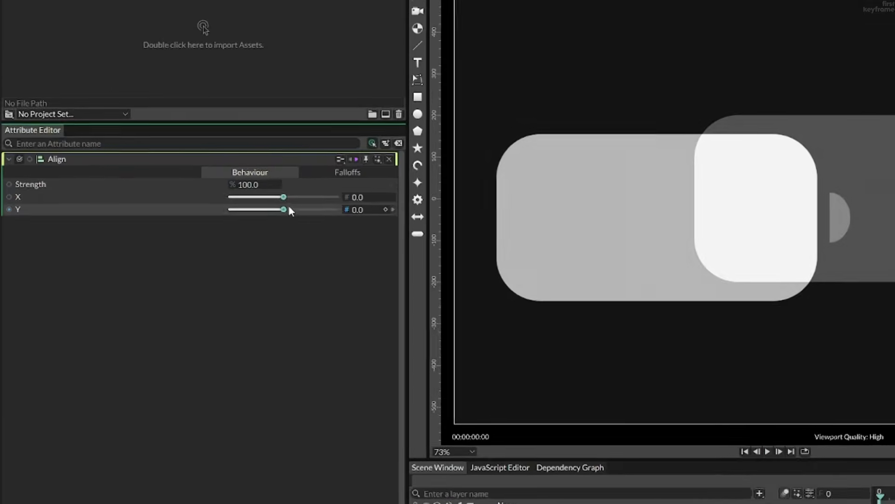
pyautogui.moveTo(174, 206); pyautogui.dragTo(185, 206)
pyautogui.moveTo(303, 211); pyautogui.dragTo(355, 197)
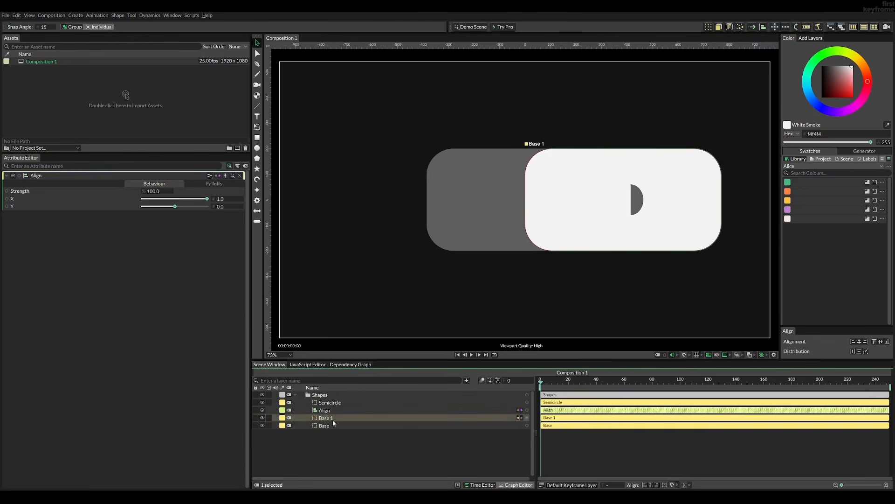
# Move the white copy to X position -385 so it covers the grey base again.
pyautogui.click(328, 417)
pyautogui.moveTo(156, 192); pyautogui.dragTo(19, 195)
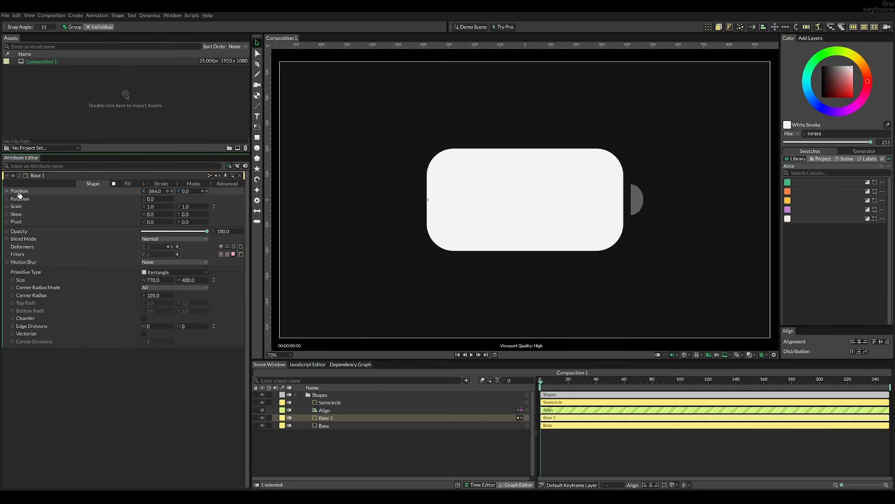
pyautogui.moveTo(19, 195); pyautogui.dragTo(28, 195)
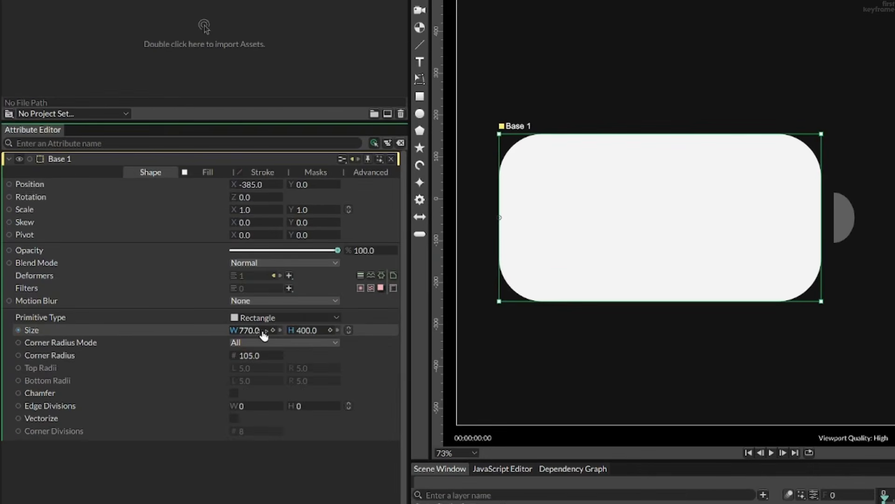
# Try out different widths on the white copy, ending at 681.
pyautogui.moveTo(159, 283); pyautogui.dragTo(23, 280)
pyautogui.moveTo(38, 331); pyautogui.dragTo(184, 309)
pyautogui.moveTo(257, 332); pyautogui.dragTo(115, 332)
pyautogui.moveTo(256, 334); pyautogui.dragTo(571, 335)
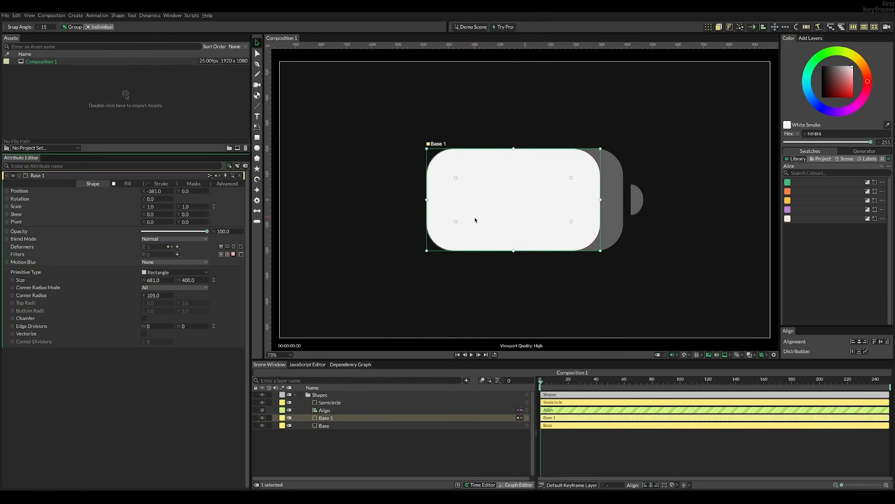
# Delete the white copy of Base and its Align behaviour.
pyautogui.click(578, 247)
pyautogui.press('Delete')
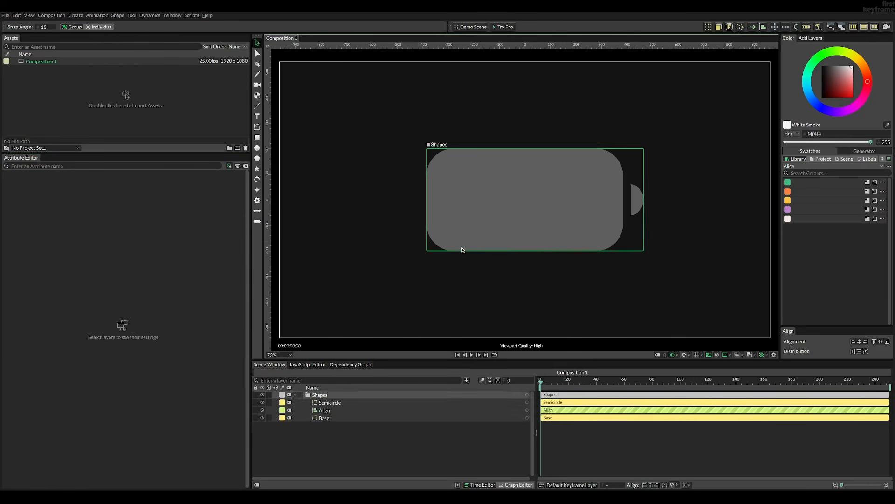
pyautogui.click(344, 411)
pyautogui.press('Delete')
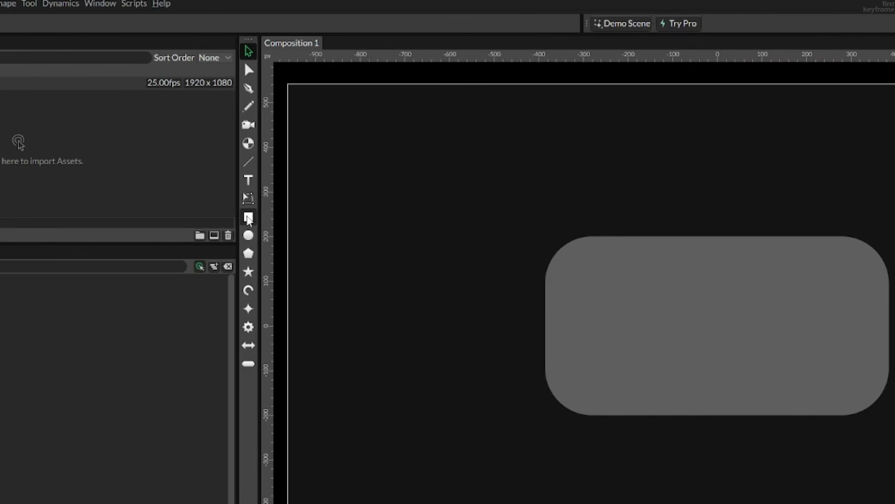
# Add a new rectangle shape and set its fill colour to fefefe, undoing a trial change of its width.
pyautogui.click(248, 218)
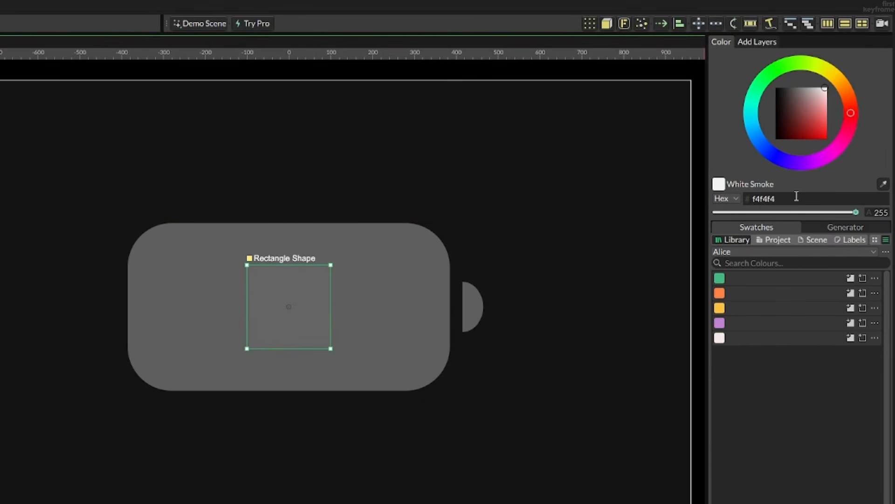
pyautogui.click(797, 196)
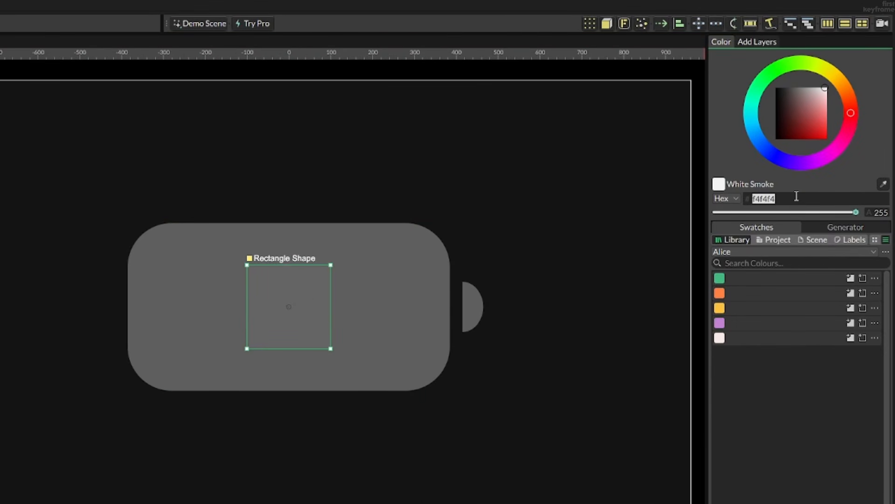
pyautogui.write('fefefe')
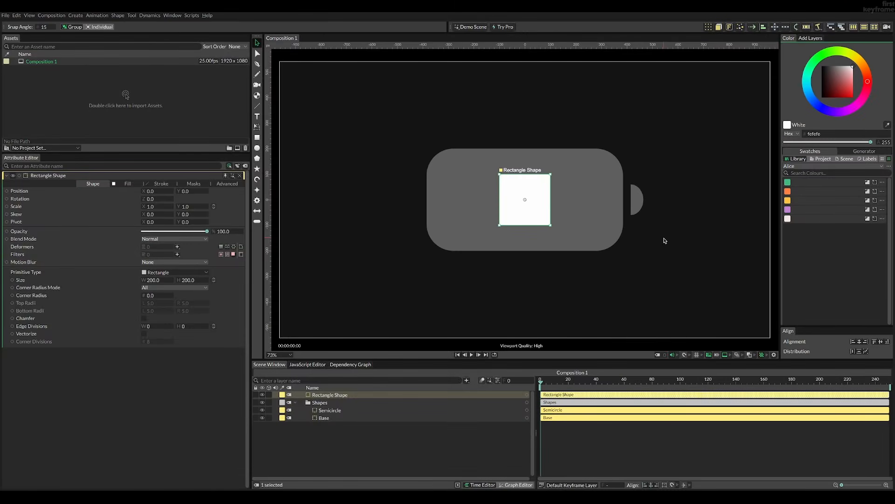
pyautogui.moveTo(152, 279); pyautogui.dragTo(294, 270)
pyautogui.hotkey('ctrl', 'z')
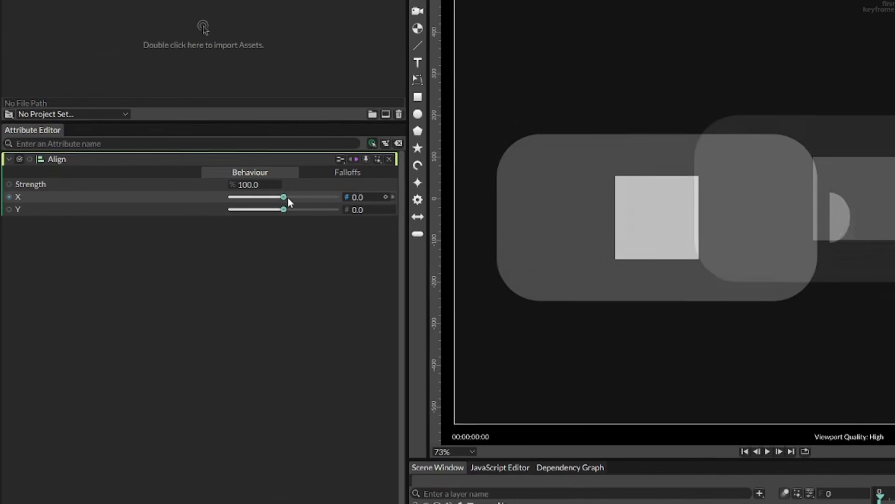
# Set the new rectangle's Align behaviour to X 1.0 and move the rectangle to X position -385.
pyautogui.moveTo(288, 201); pyautogui.dragTo(338, 199)
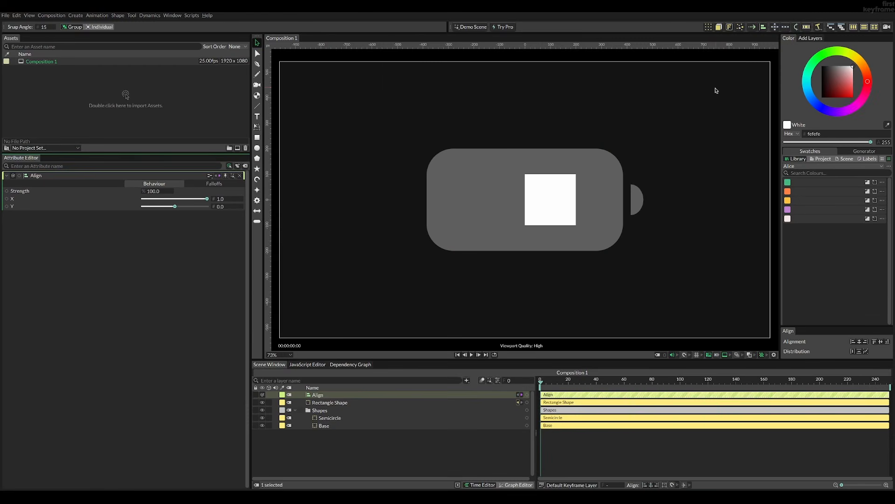
pyautogui.click(328, 402)
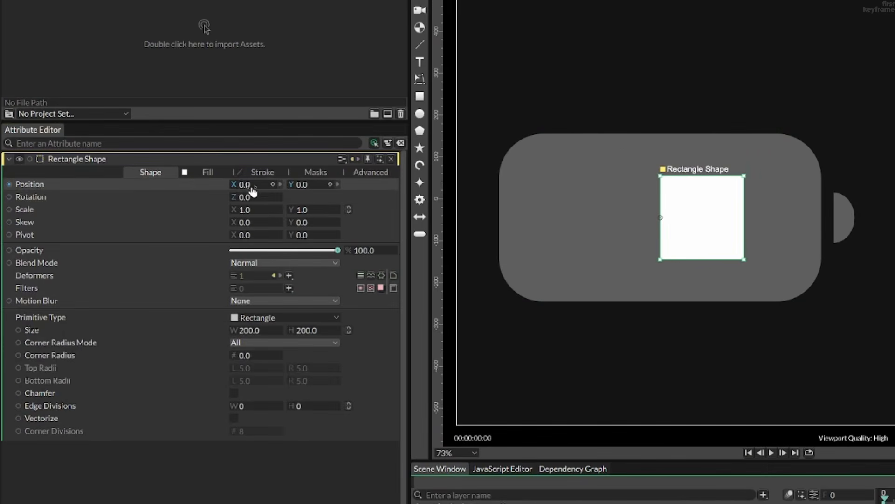
pyautogui.moveTo(252, 192); pyautogui.dragTo(28, 196)
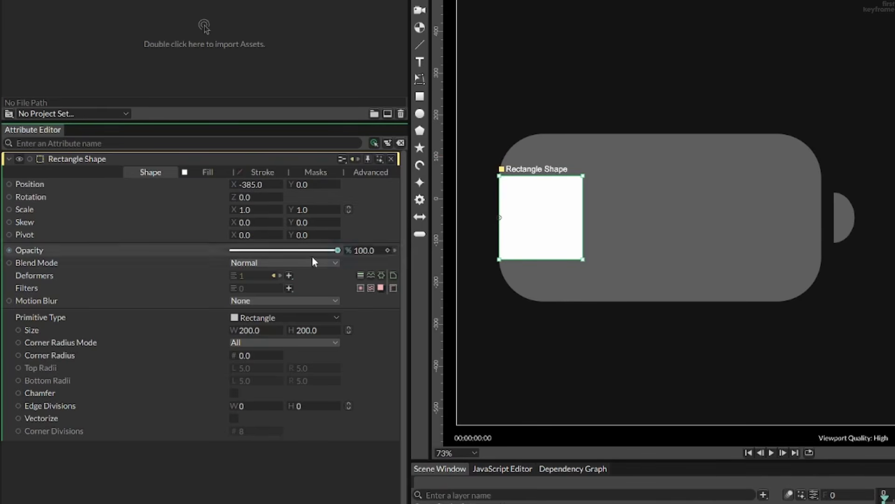
# Set the white rectangle's height to 500 and its width to about 203.
pyautogui.moveTo(252, 328); pyautogui.dragTo(280, 333)
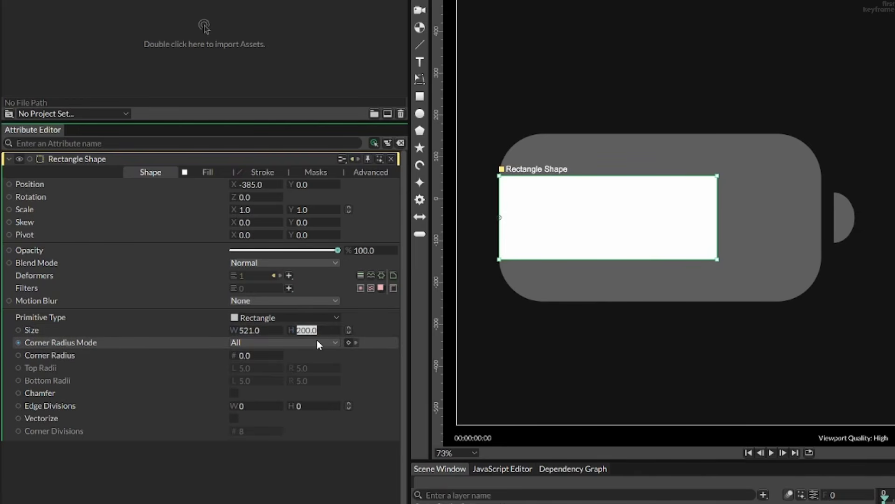
pyautogui.write('500')
pyautogui.press('Return')
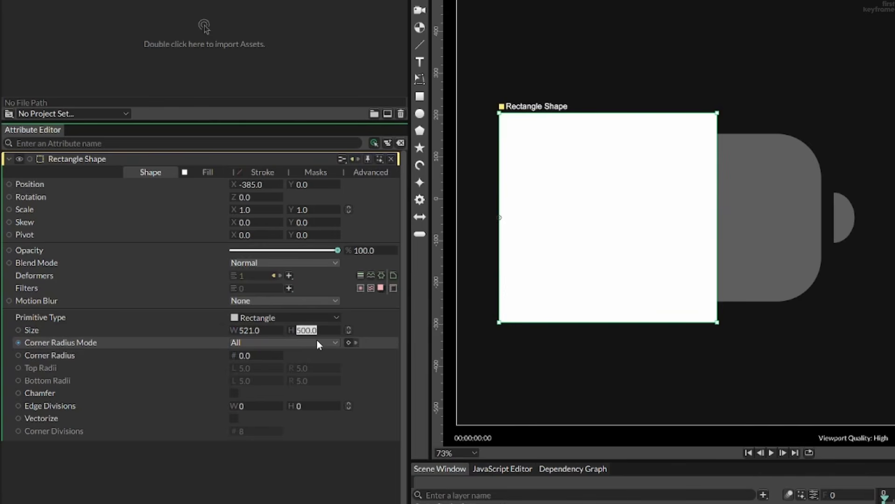
pyautogui.moveTo(251, 332); pyautogui.dragTo(181, 336)
pyautogui.moveTo(559, 347); pyautogui.dragTo(267, 352)
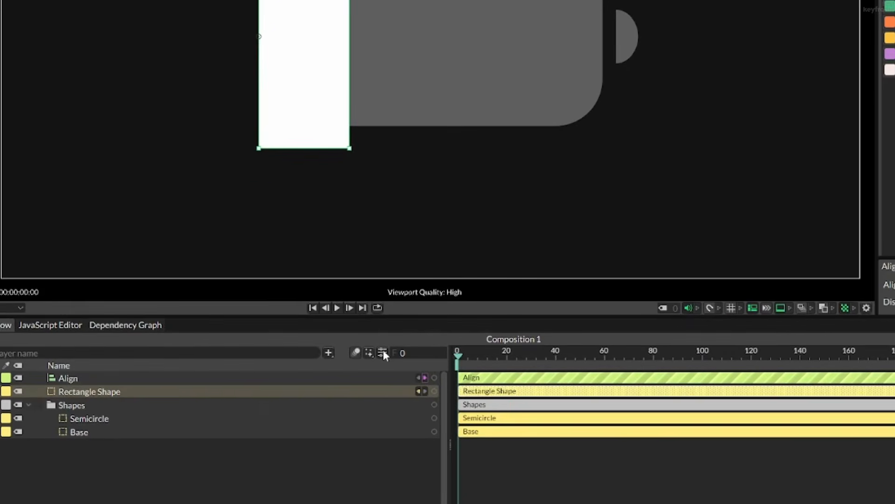
# Change the composition's frame rate to 60.
pyautogui.click(540, 395)
pyautogui.click(357, 183)
pyautogui.write('60')
pyautogui.press('Return')
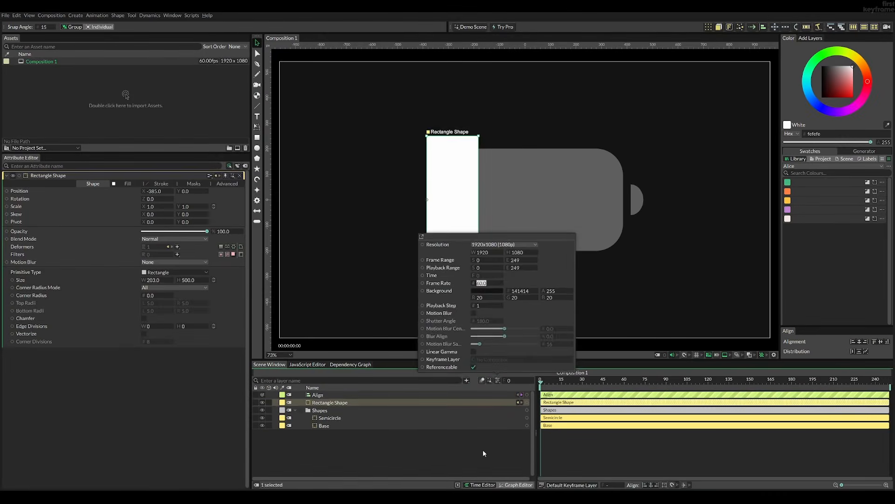
pyautogui.click(483, 449)
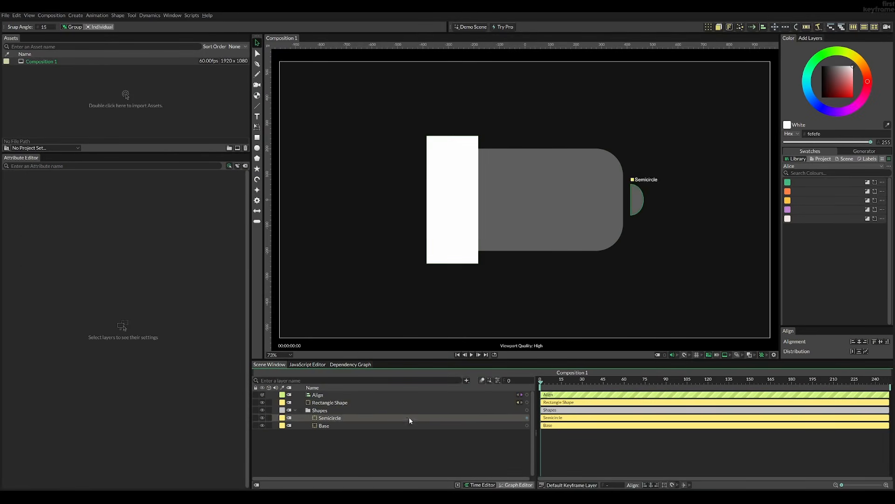
# Keyframe the white rectangle's width from 0 at frame 0 to 850 at frame 150.
pyautogui.click(393, 402)
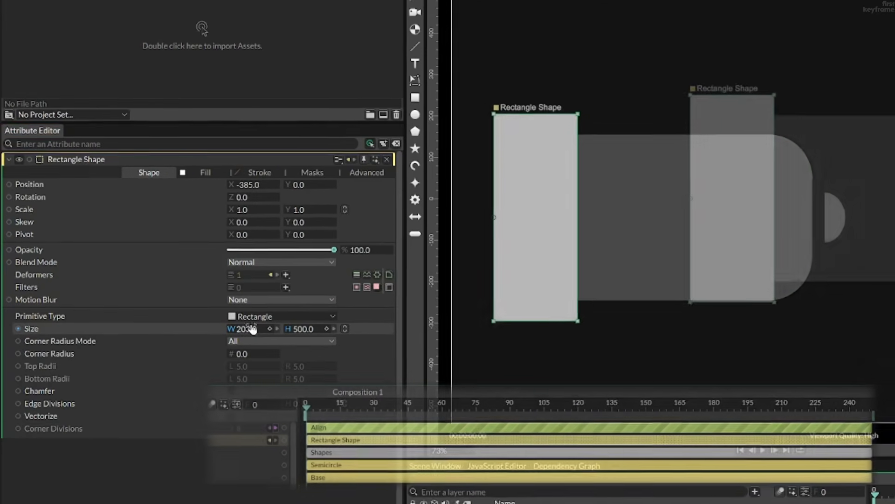
pyautogui.click(158, 278)
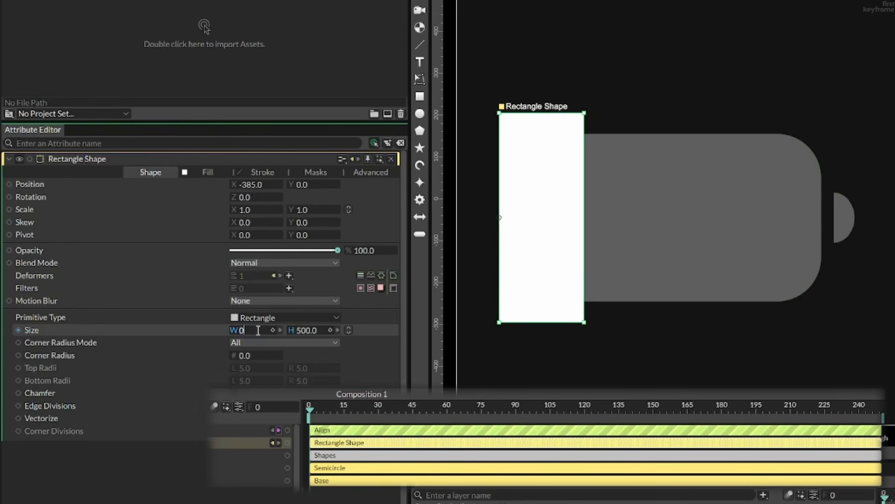
pyautogui.click(273, 331)
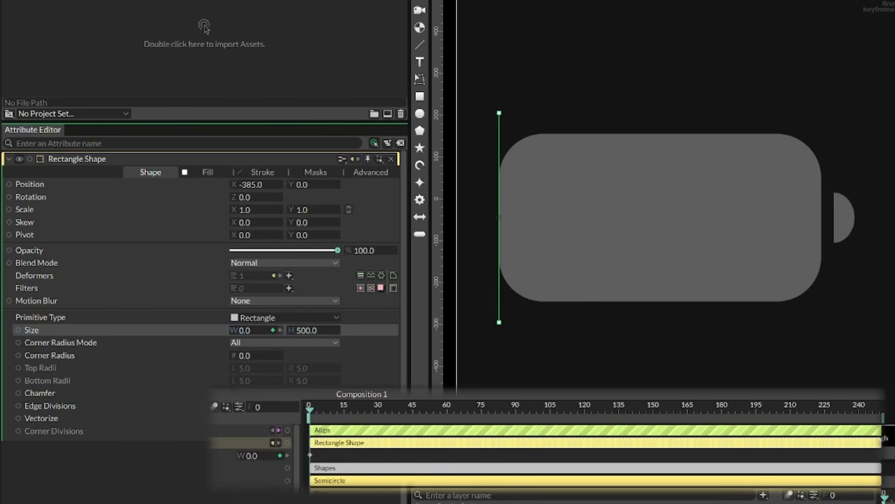
pyautogui.click(653, 409)
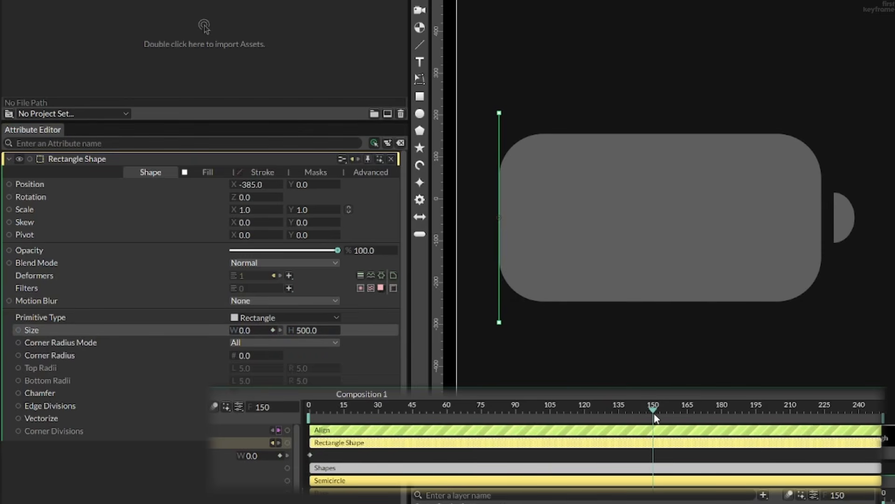
pyautogui.moveTo(245, 331); pyautogui.dragTo(796, 385)
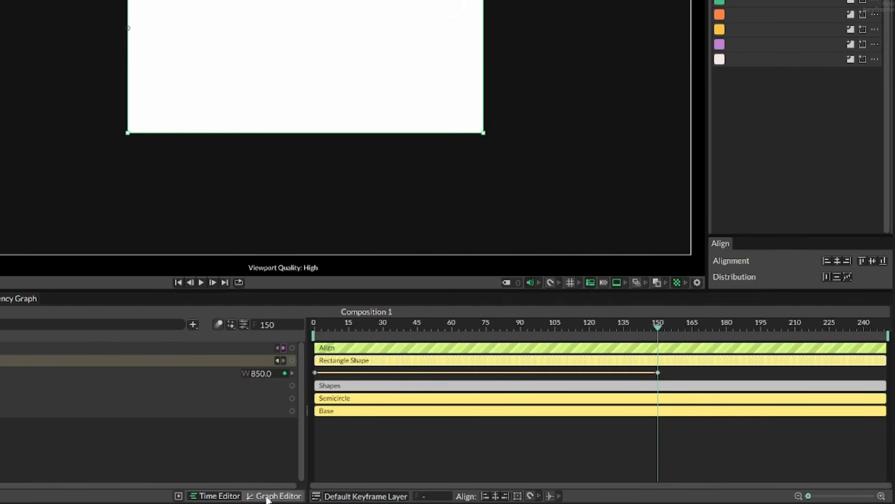
# Set both width keyframes to Bézier interpolation and pull their handles horizontally into a smooth ease-in and ease-out curve.
pyautogui.click(268, 496)
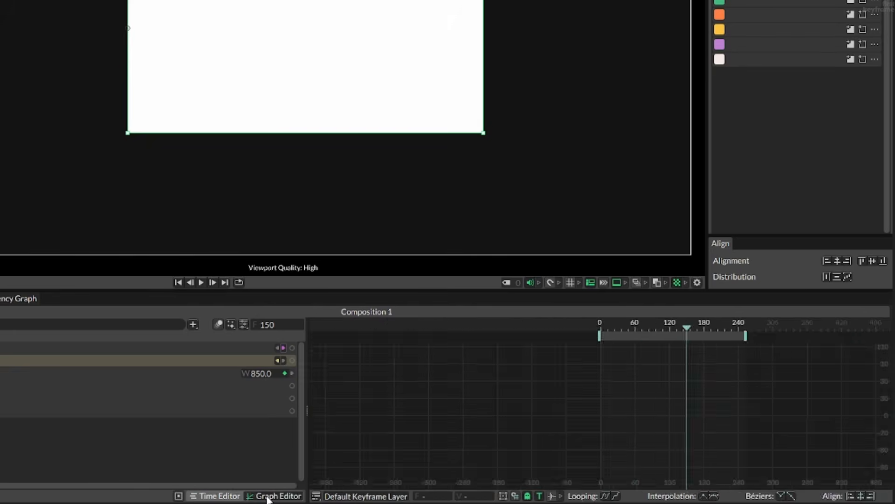
pyautogui.click(394, 470)
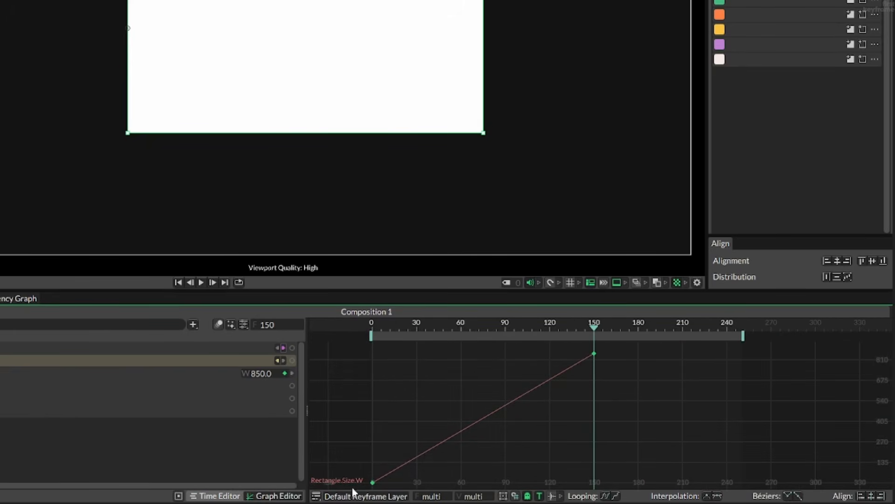
pyautogui.rightClick(426, 447)
pyautogui.moveTo(478, 433)
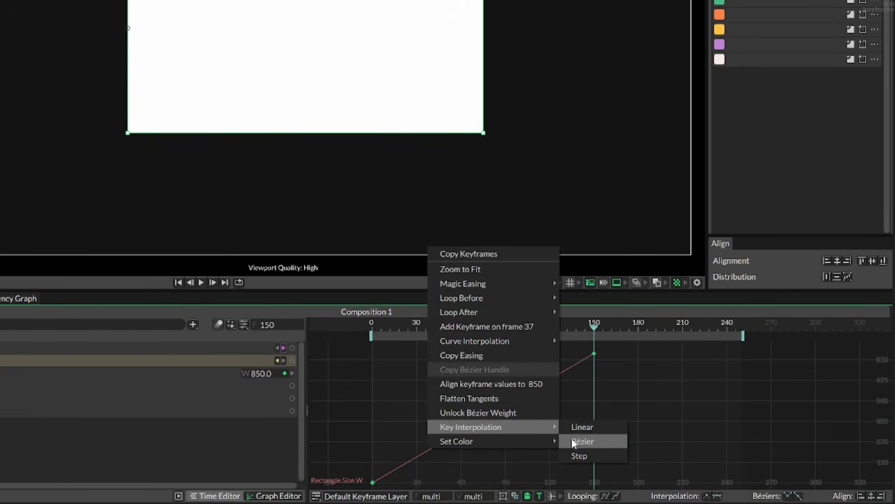
pyautogui.click(579, 440)
pyautogui.click(411, 474)
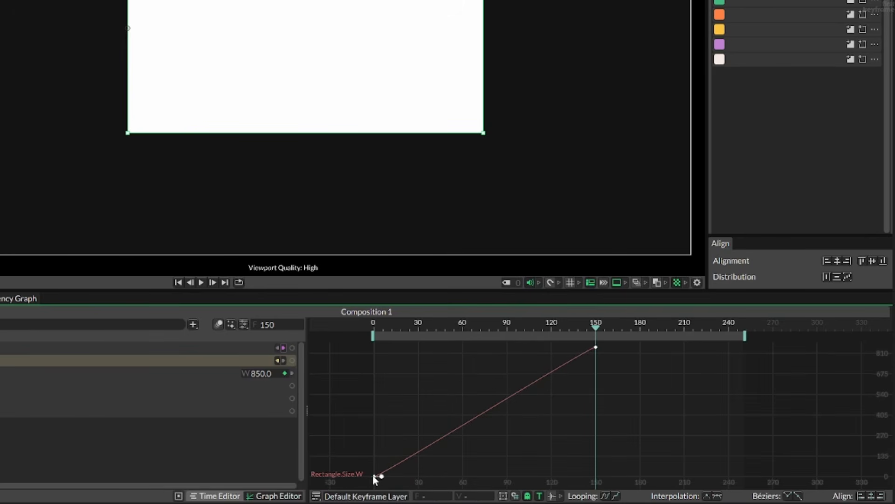
pyautogui.moveTo(384, 474); pyautogui.dragTo(499, 476)
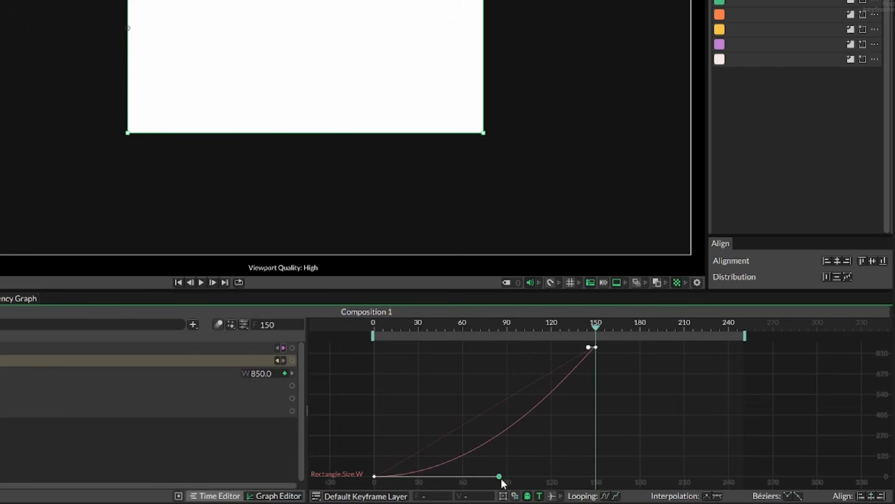
pyautogui.moveTo(617, 344); pyautogui.dragTo(355, 351)
# Play the width animation from frame 0, then scrub back to about frame 46 to inspect the partial fill.
pyautogui.moveTo(384, 324); pyautogui.dragTo(356, 325)
pyautogui.click(404, 193)
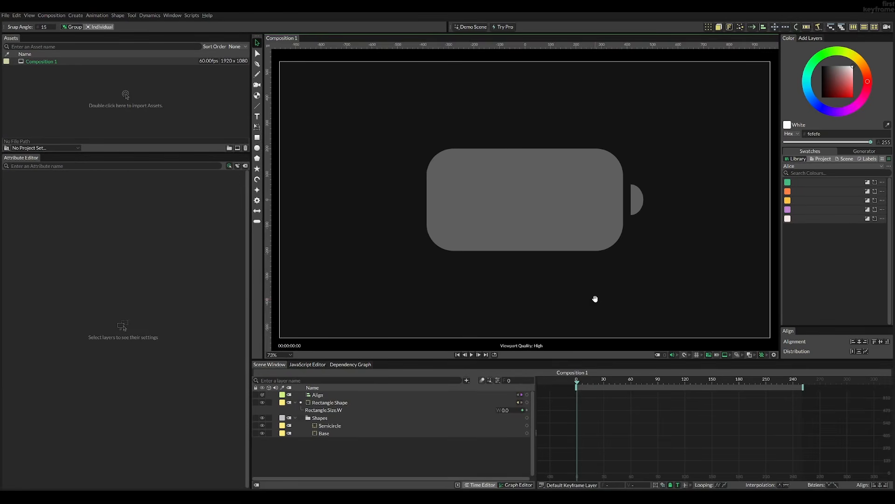
pyautogui.press('space')
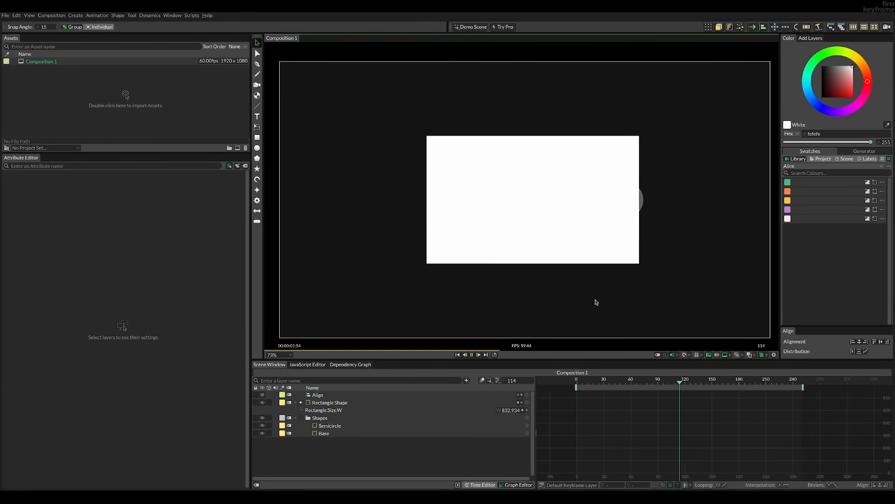
pyautogui.press('space')
pyautogui.moveTo(680, 390); pyautogui.dragTo(619, 392)
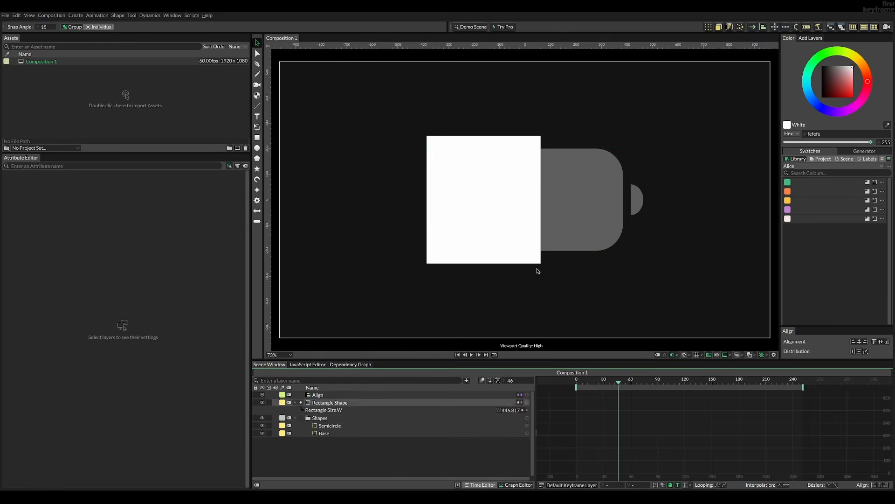
# Select the Base shape and go to frame 150 to compare its outline with the white rectangle.
pyautogui.click(325, 434)
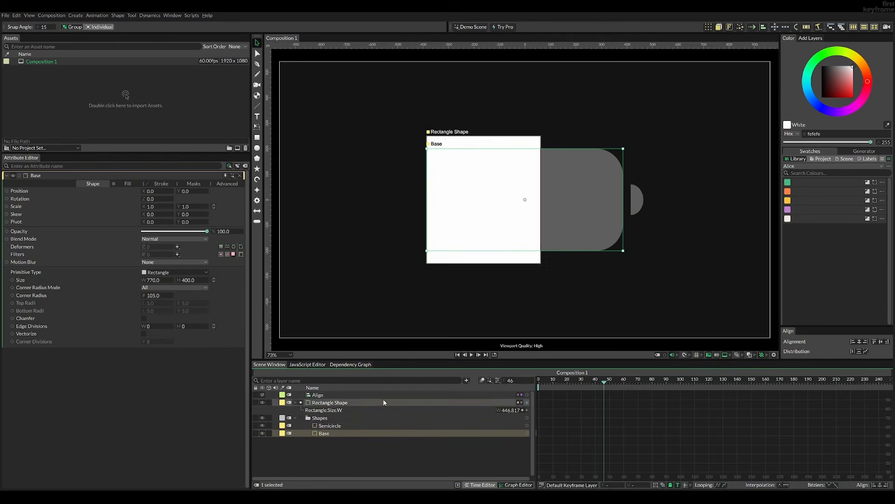
pyautogui.moveTo(605, 381); pyautogui.dragTo(752, 386)
pyautogui.click(596, 214)
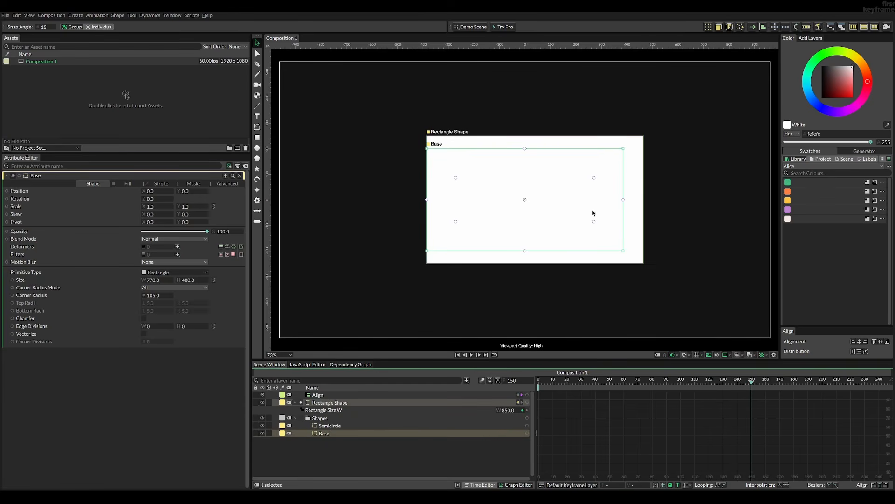
pyautogui.click(448, 434)
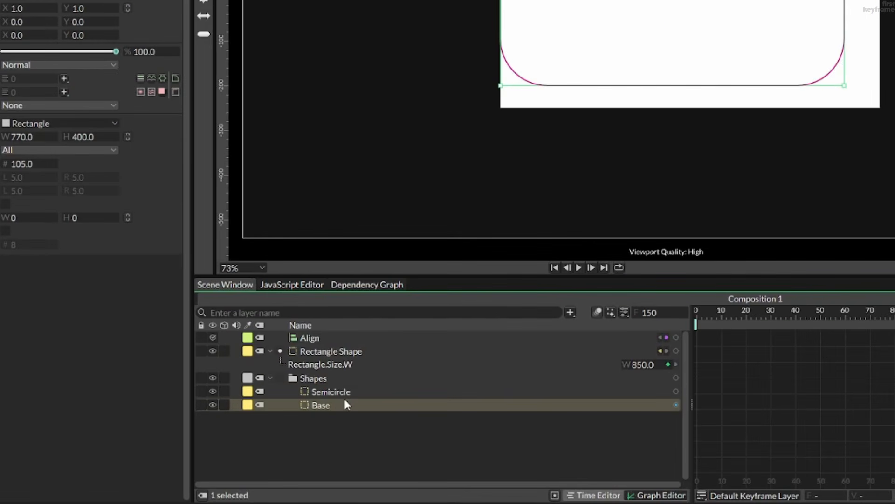
# Collapse the Shapes group and rename the white rectangle layer as Indicator.
pyautogui.click(271, 378)
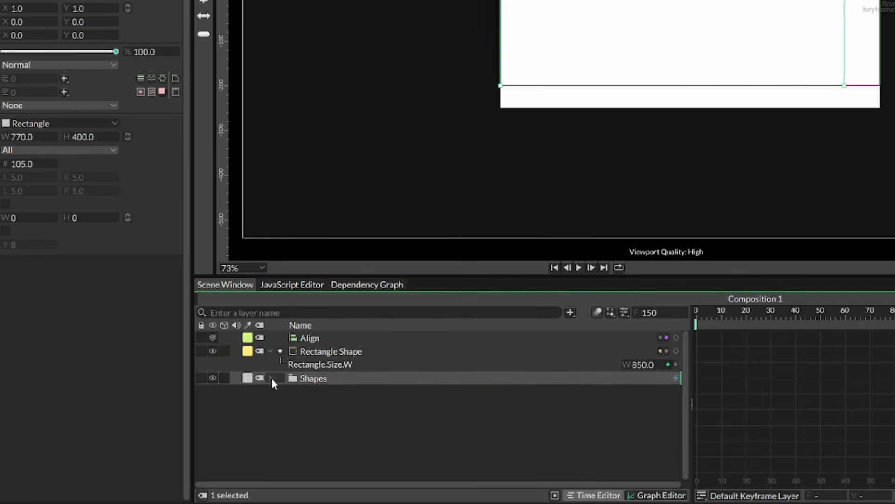
pyautogui.click(325, 351)
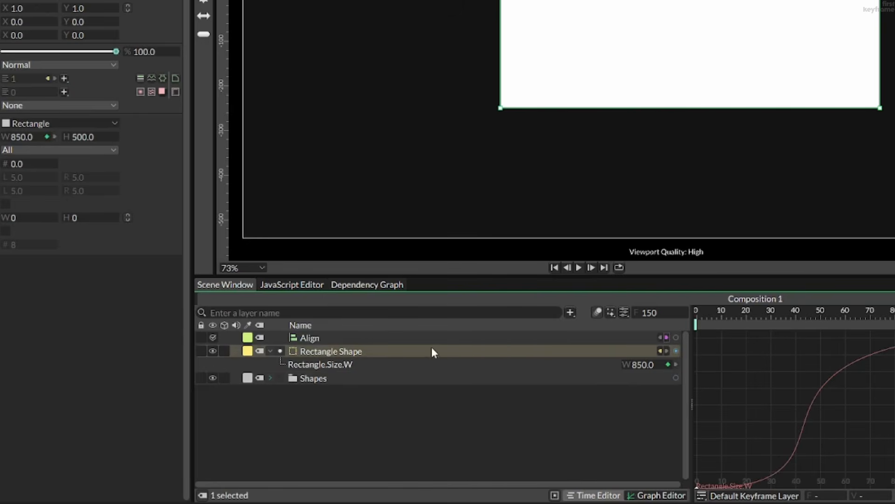
pyautogui.doubleClick(353, 353)
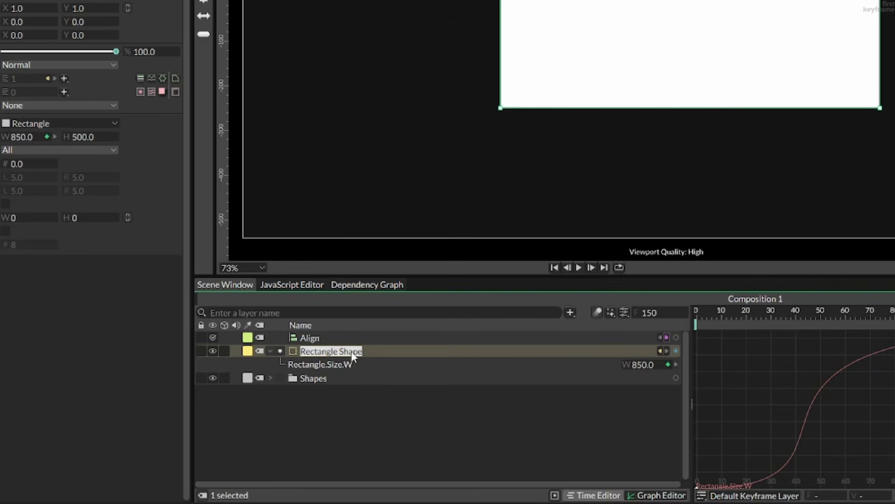
pyautogui.press('space')
pyautogui.write('Indicator')
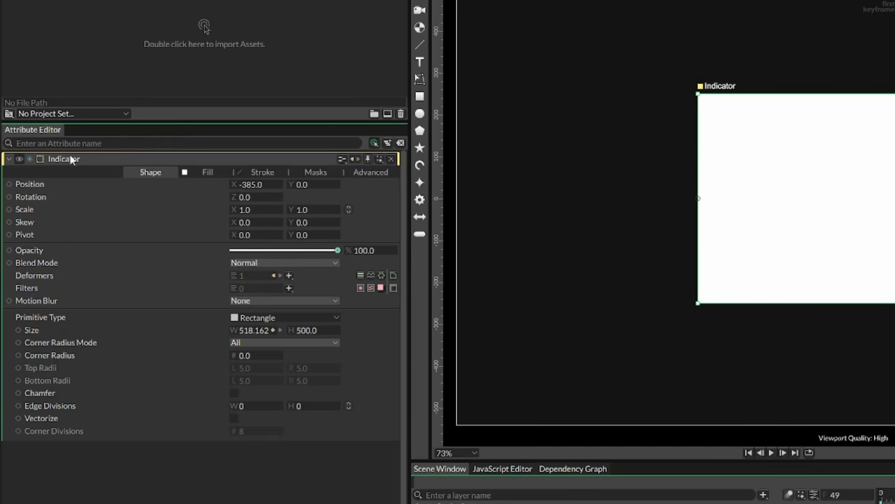
# Open the Indicator's mask settings, expand the Shapes group and examine how the Base and Indicator overlap.
pyautogui.click(313, 174)
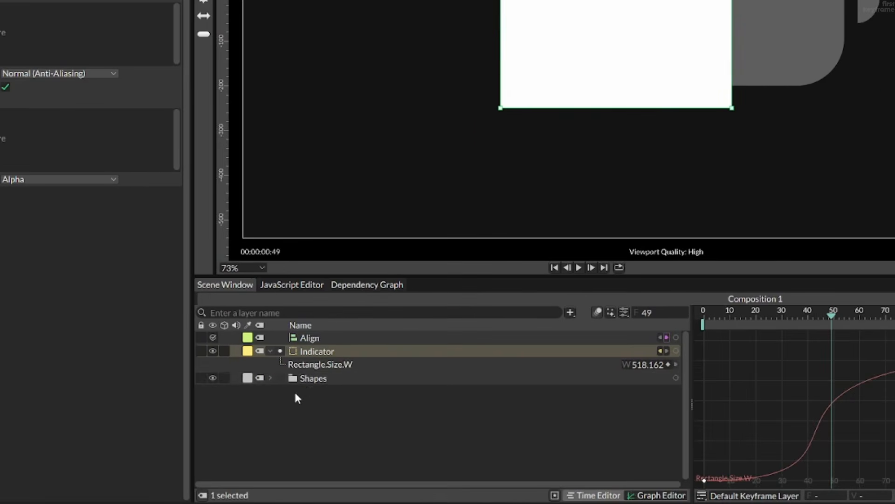
pyautogui.click(270, 377)
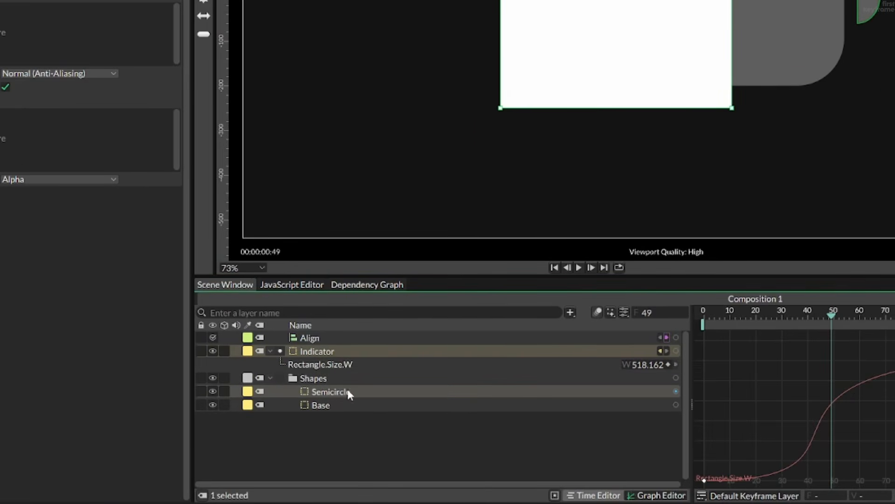
pyautogui.click(326, 405)
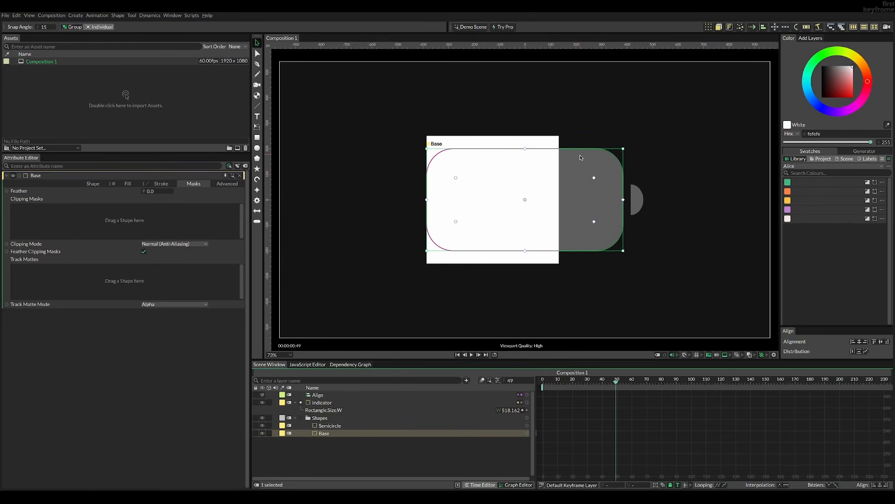
pyautogui.click(552, 149)
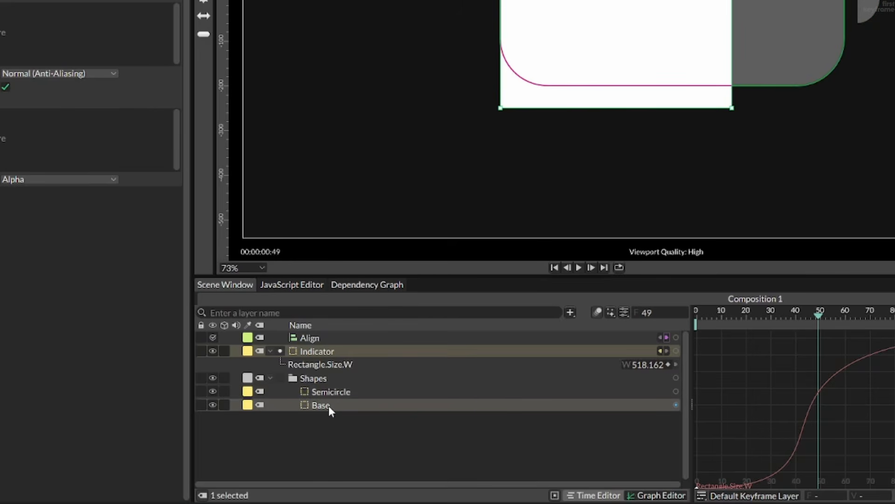
# Add a Boolean deformer to the Base shape.
pyautogui.click(328, 404)
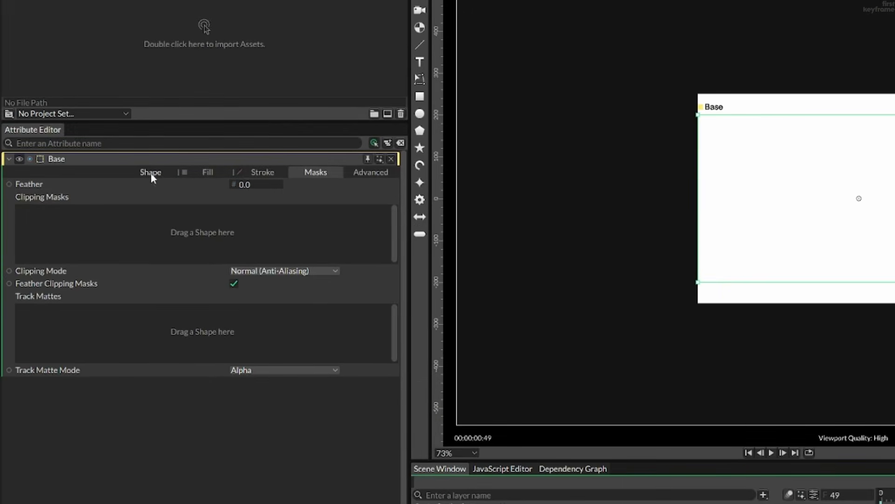
pyautogui.click(151, 172)
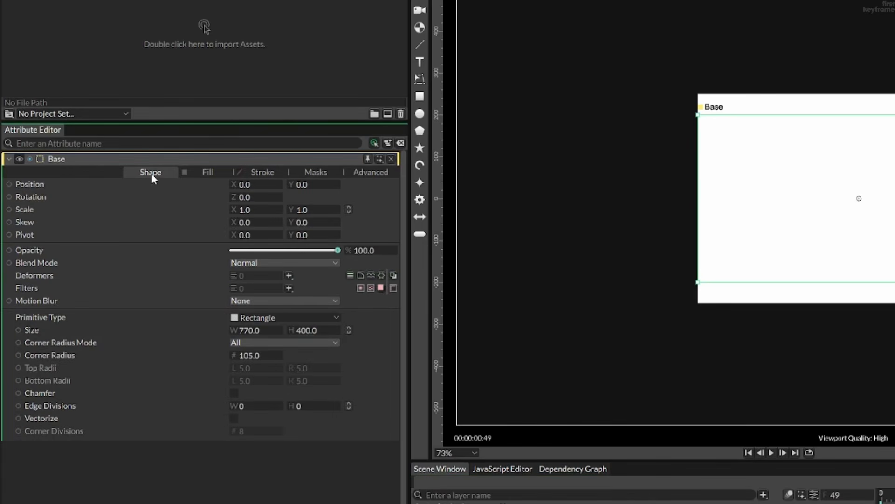
pyautogui.click(289, 275)
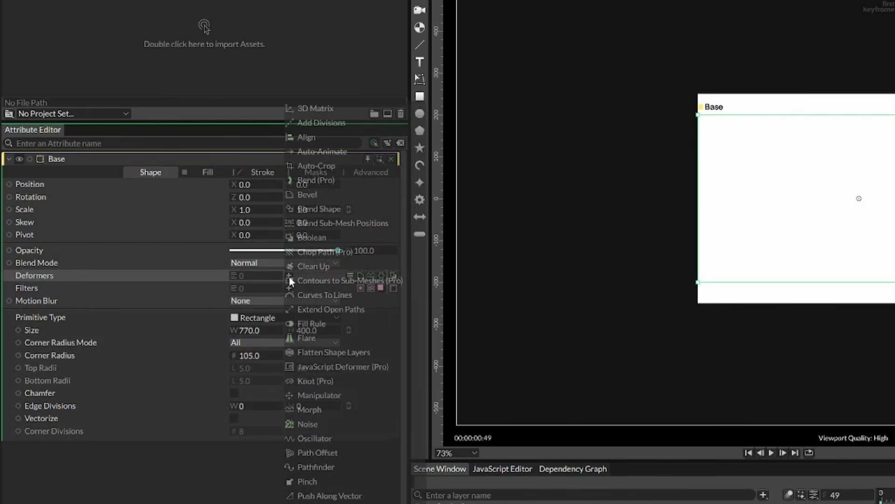
pyautogui.click(311, 238)
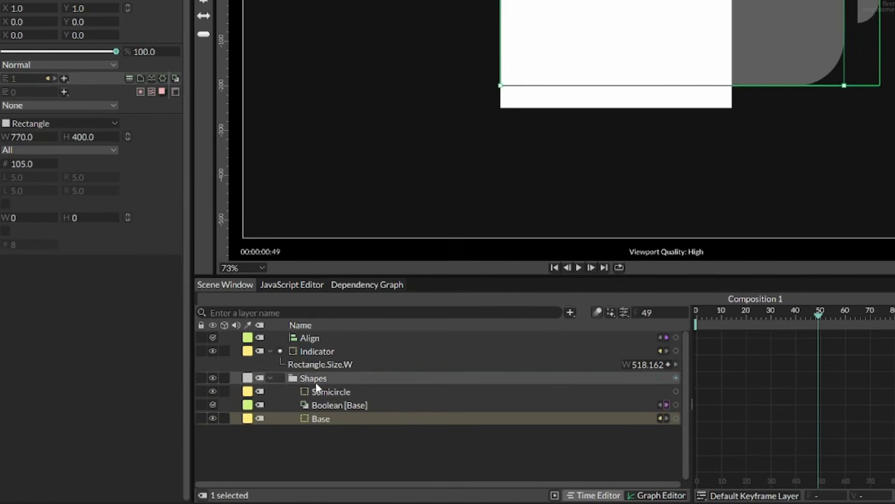
# Add the Semicircle as a clipping shape of the Base's Boolean and set it to unite with the base.
pyautogui.click(368, 404)
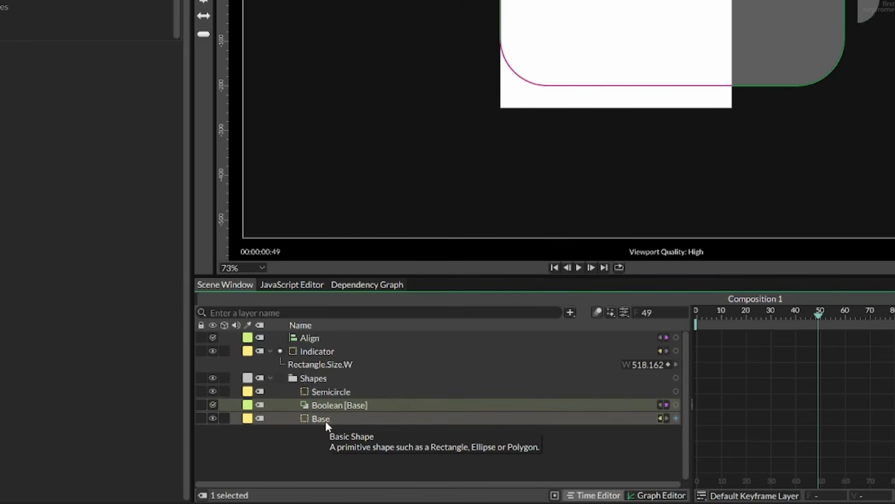
pyautogui.moveTo(340, 392); pyautogui.dragTo(170, 173)
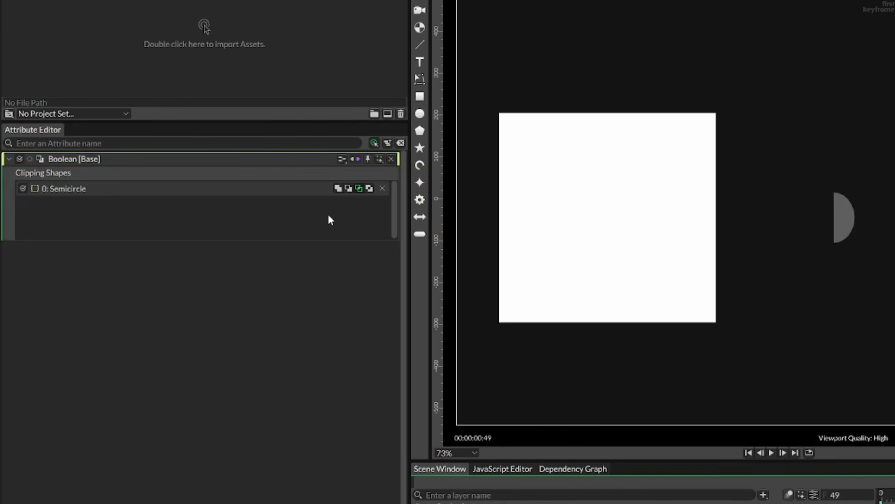
pyautogui.click(338, 188)
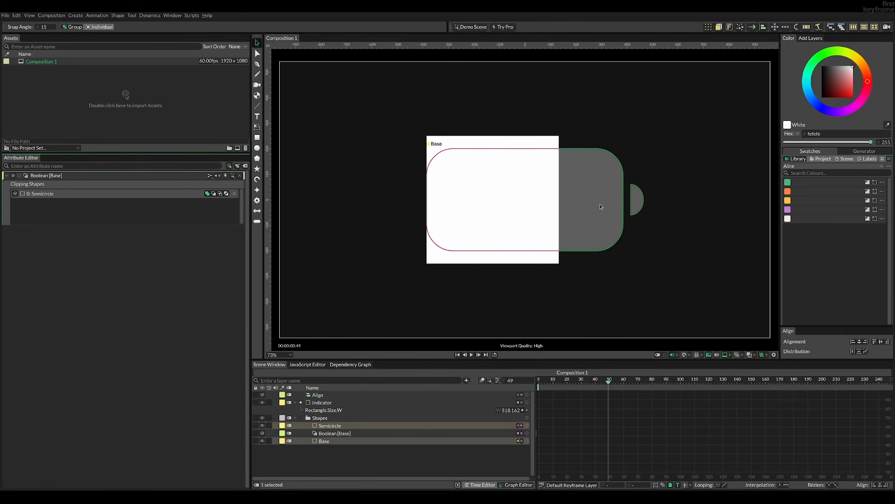
# Add the Base shape as a clipping mask of the Indicator rectangle.
pyautogui.click(582, 243)
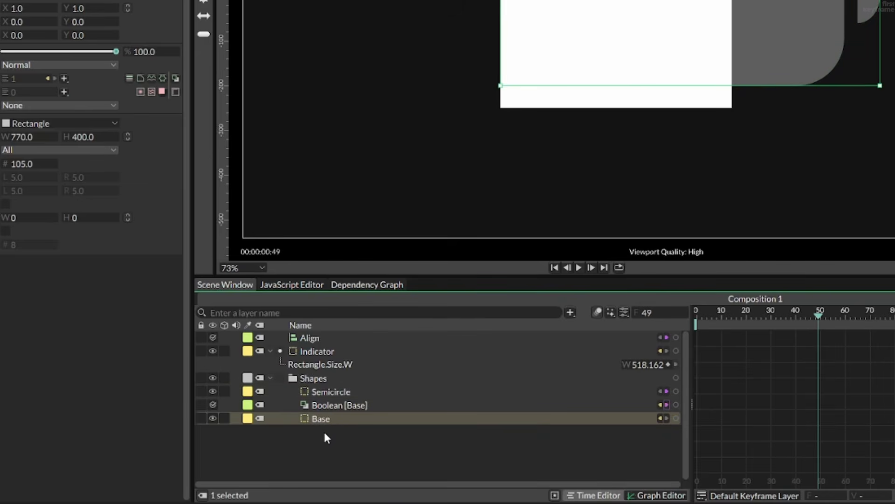
pyautogui.click(325, 353)
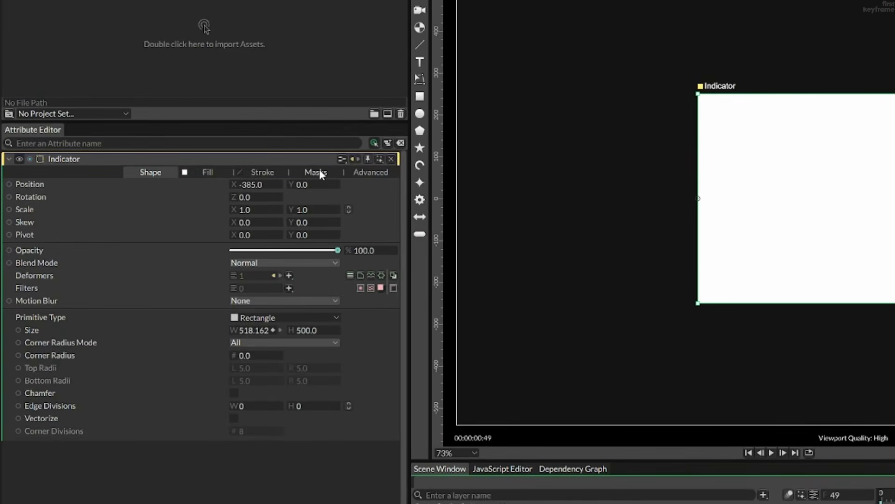
pyautogui.click(317, 173)
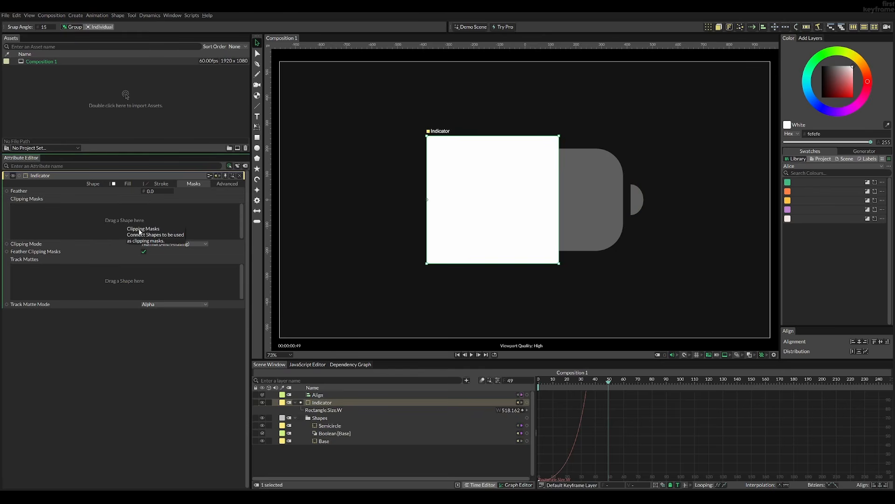
pyautogui.moveTo(325, 444); pyautogui.dragTo(59, 199)
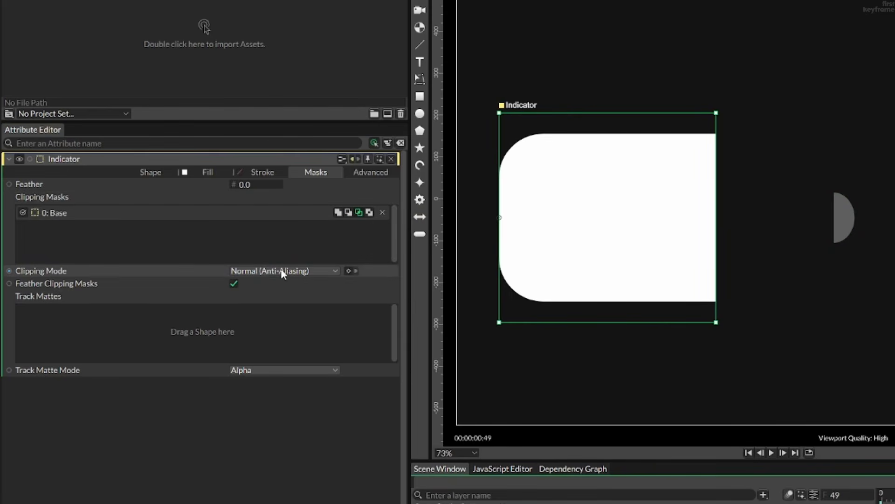
# Set the Indicator's Base clipping mask to intersect, and make the Base shape visible again in the Shapes group.
pyautogui.click(359, 213)
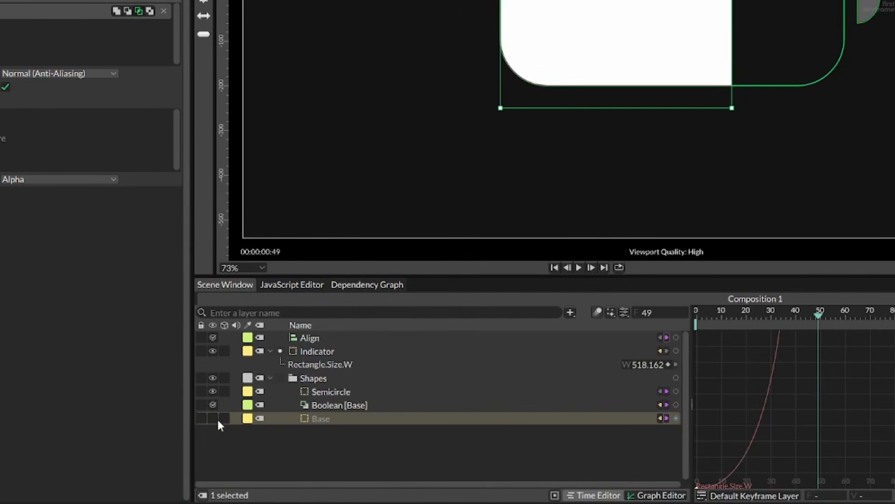
pyautogui.click(262, 441)
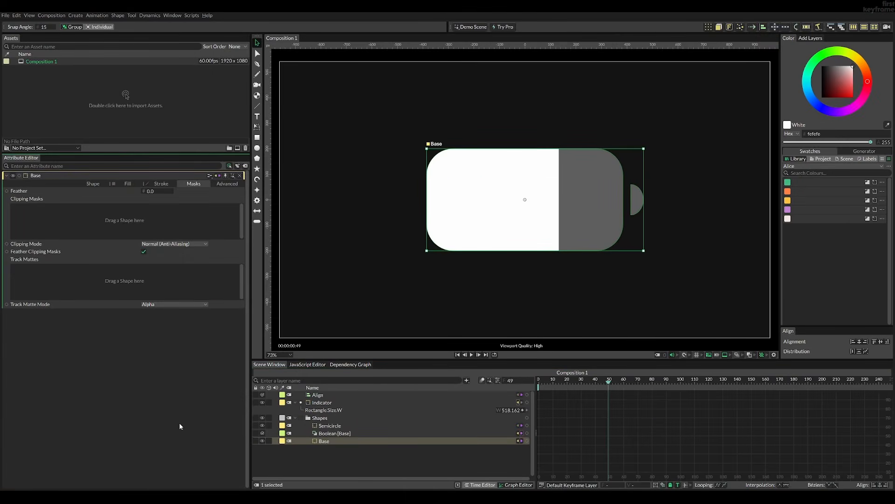
pyautogui.click(298, 418)
pyautogui.click(296, 418)
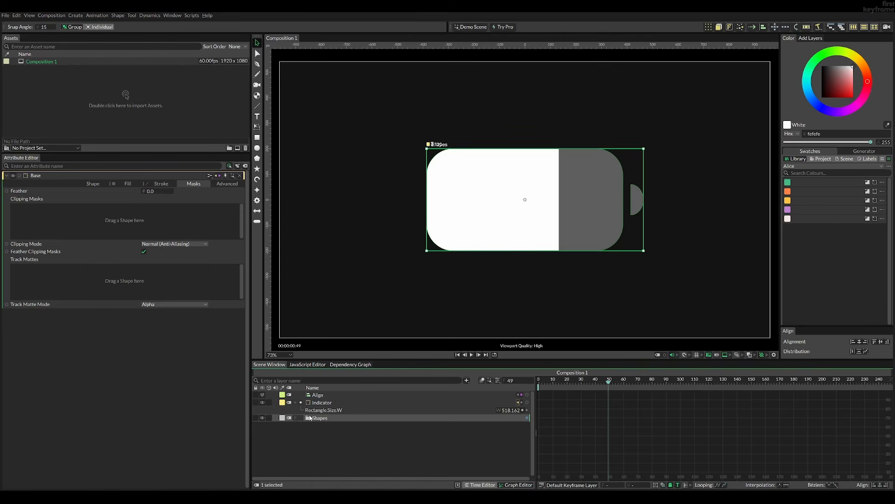
# Play the battery fill animation from frame 0 and scrub back to frame 44.
pyautogui.moveTo(562, 383); pyautogui.dragTo(537, 385)
pyautogui.click(410, 467)
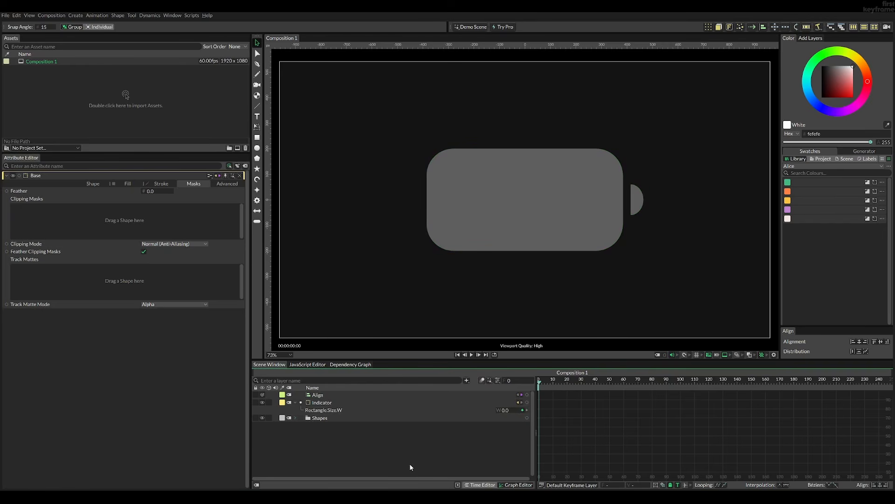
pyautogui.press('space')
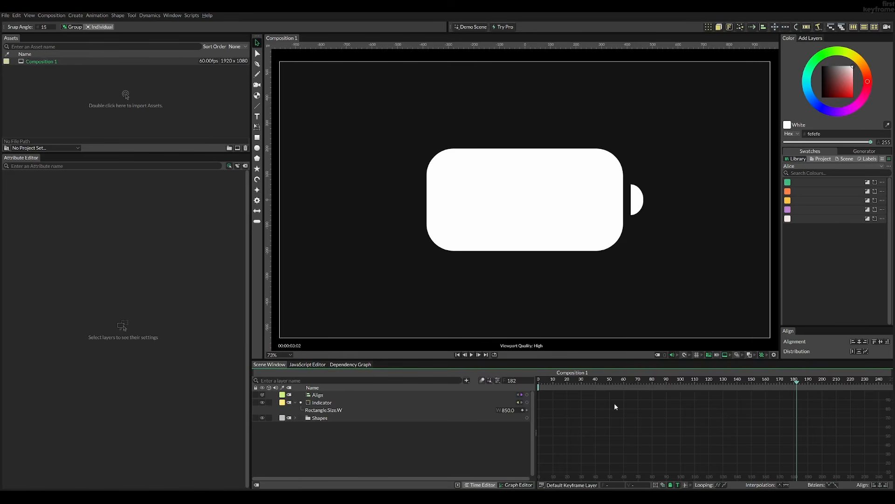
pyautogui.moveTo(711, 384); pyautogui.dragTo(602, 387)
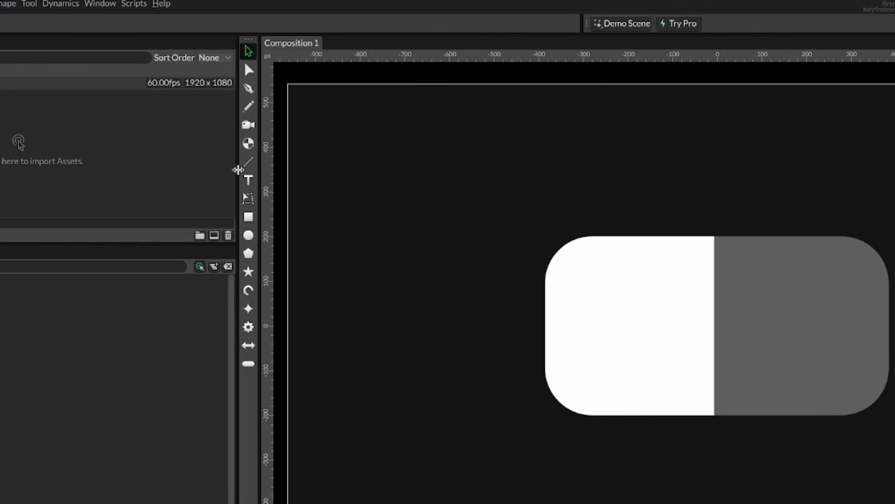
# Add a text shape over the battery and centre its text both horizontally and vertically.
pyautogui.click(257, 117)
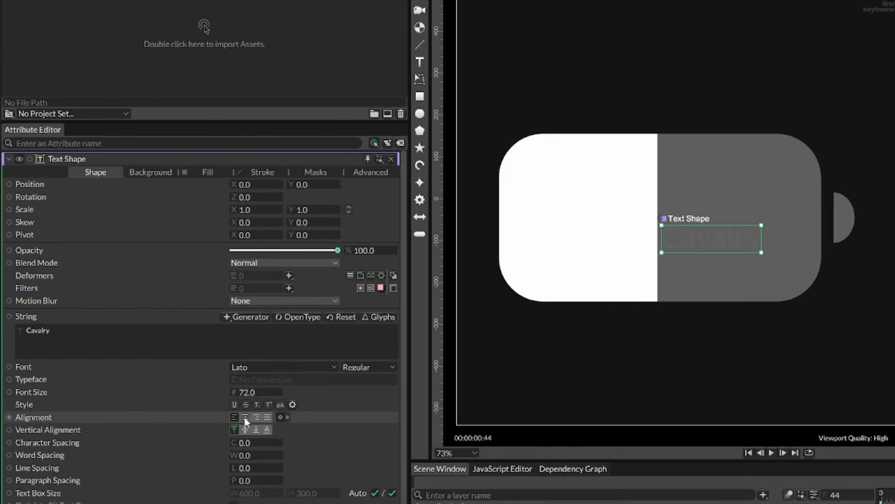
pyautogui.click(246, 417)
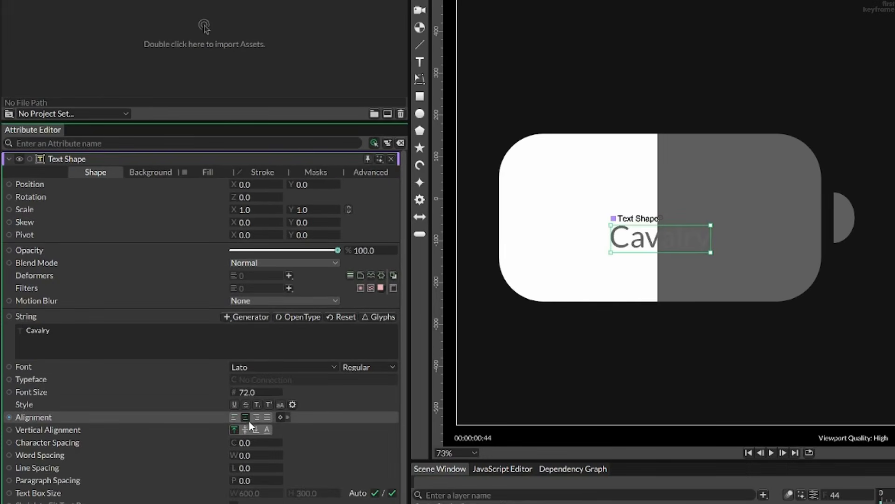
pyautogui.click(247, 429)
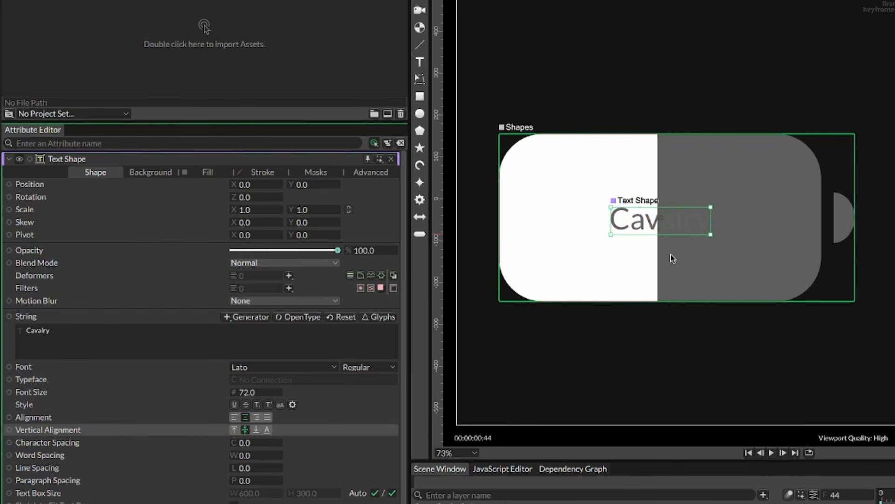
# Connect the composition's Background colour to the text shape's fill colour.
pyautogui.click(203, 171)
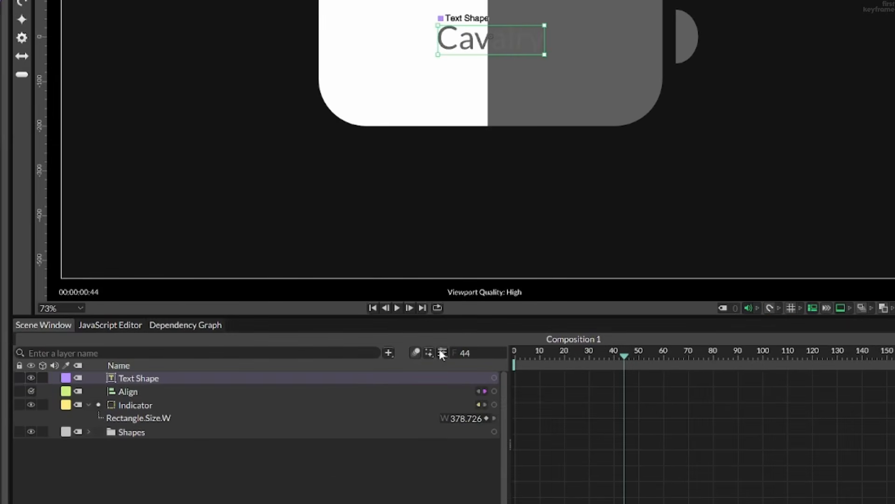
pyautogui.click(442, 353)
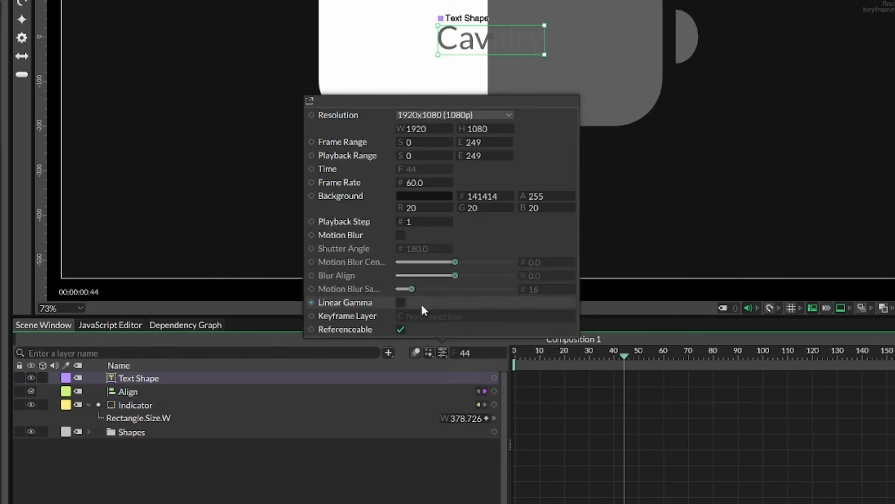
pyautogui.moveTo(312, 194); pyautogui.dragTo(239, 197)
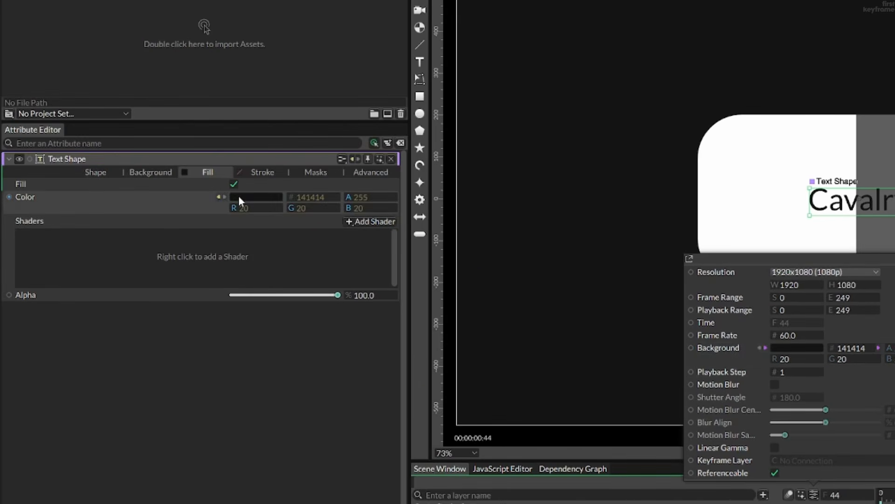
pyautogui.click(255, 413)
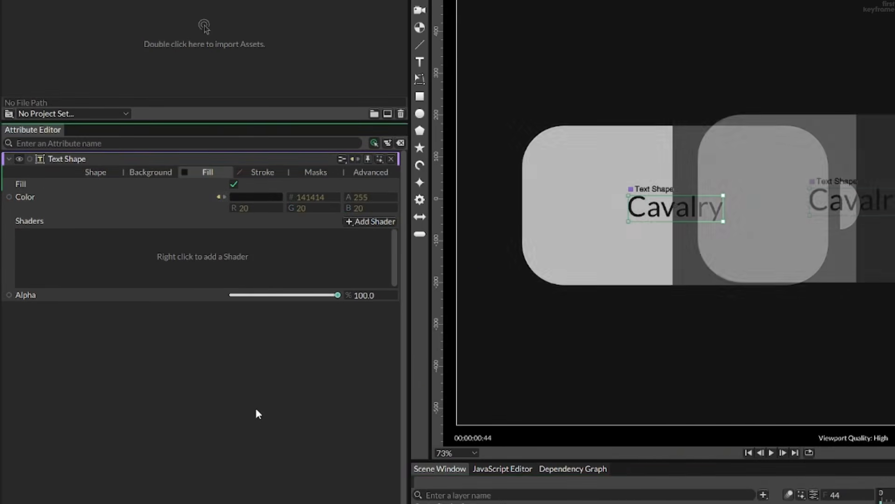
# Set the text's font size to 315 and its font to Inter Bold.
pyautogui.click(95, 173)
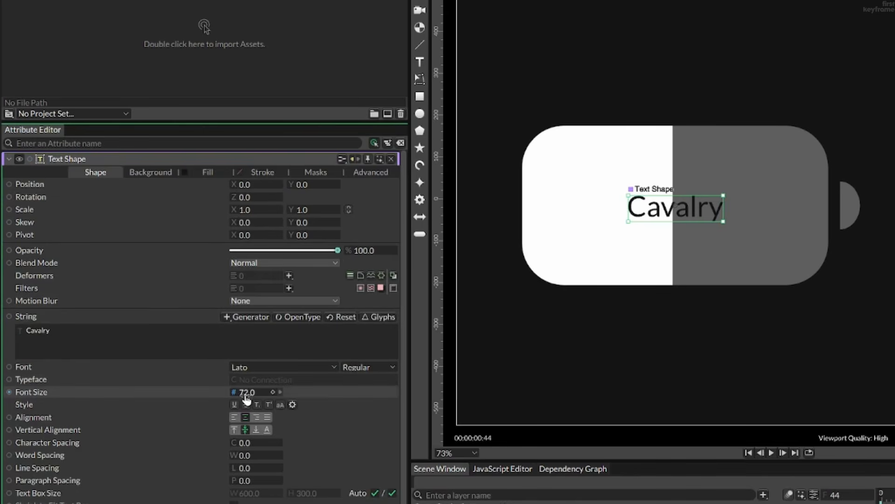
pyautogui.moveTo(253, 395); pyautogui.dragTo(398, 394)
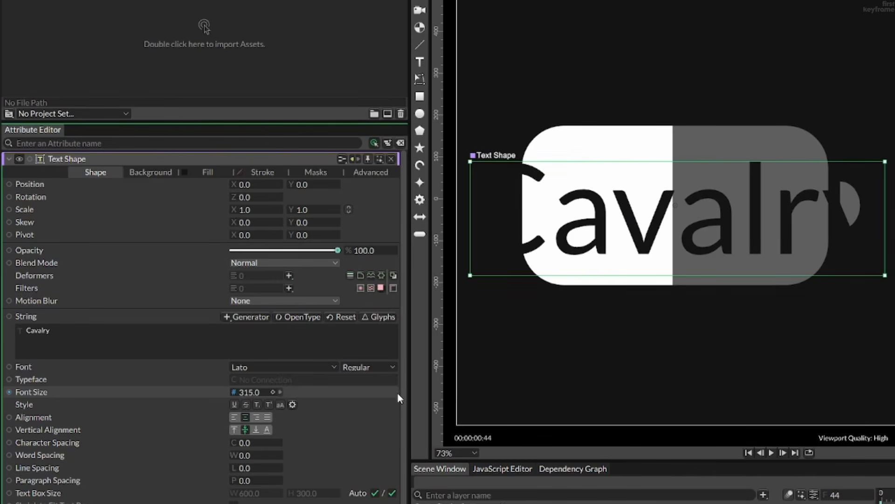
pyautogui.click(263, 369)
pyautogui.write('Inter')
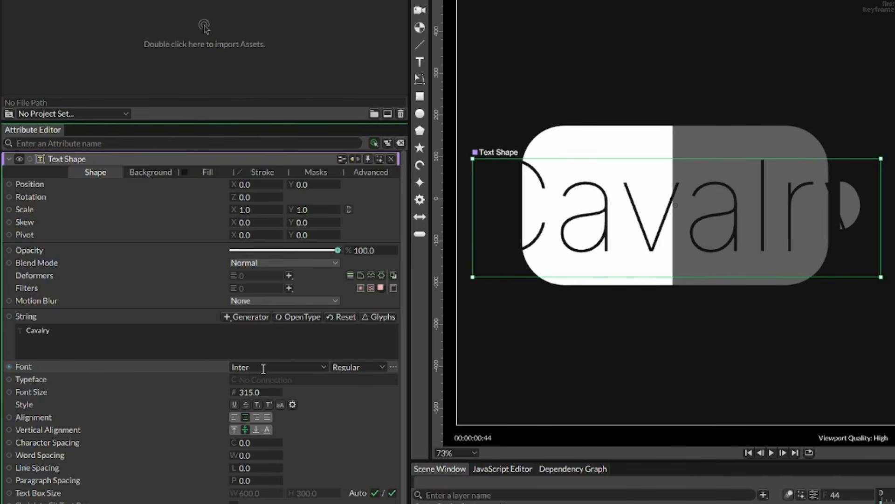
pyautogui.click(382, 368)
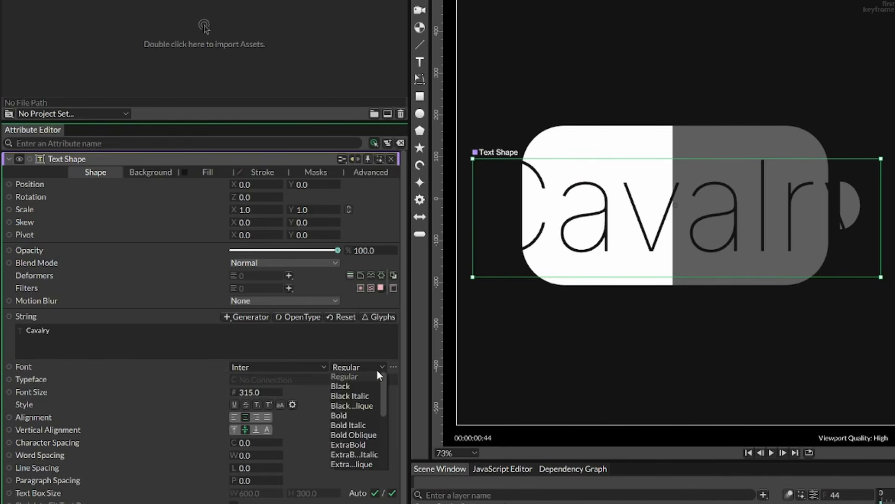
pyautogui.click(351, 415)
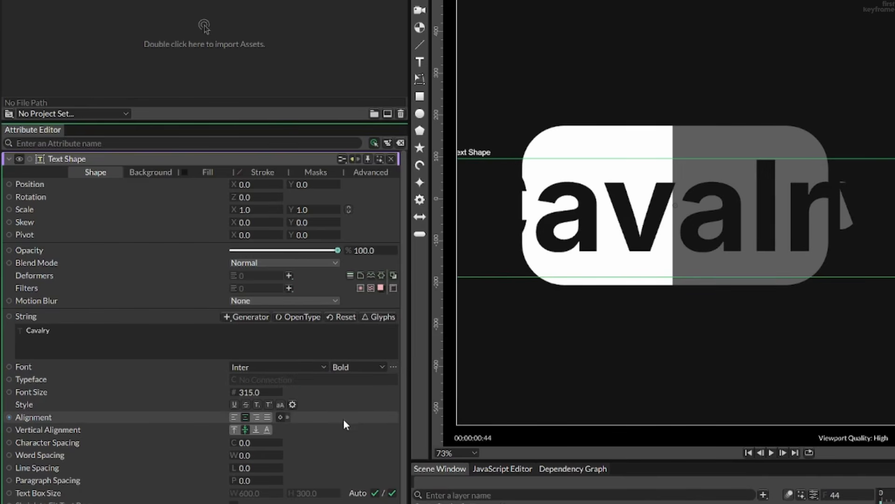
# Clear the text's string after trying the digits 1 to 5 one at a time, and attach a Value generator to it.
pyautogui.moveTo(53, 331); pyautogui.dragTo(1, 330)
pyautogui.press('BackSpace')
pyautogui.write('1')
pyautogui.press('BackSpace')
pyautogui.write('2')
pyautogui.press('BackSpace')
pyautogui.write('3')
pyautogui.press('BackSpace')
pyautogui.write('4')
pyautogui.press('BackSpace')
pyautogui.write('5')
pyautogui.press('BackSpace')
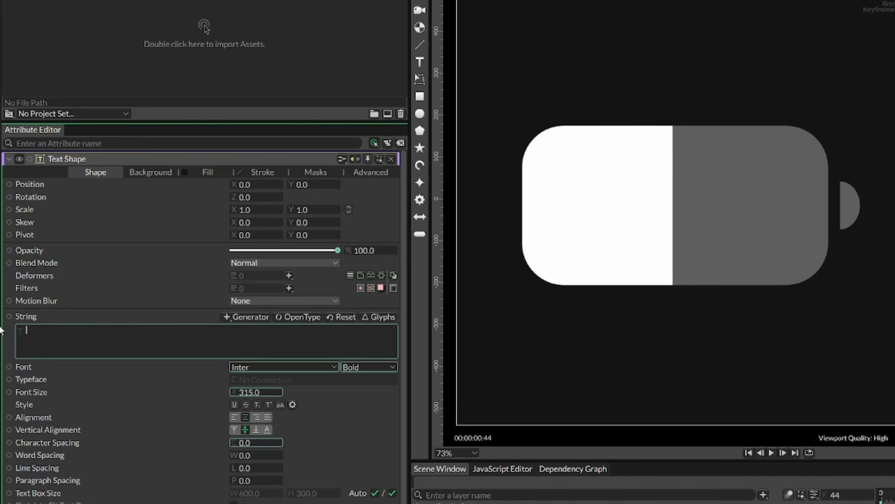
pyautogui.click(236, 320)
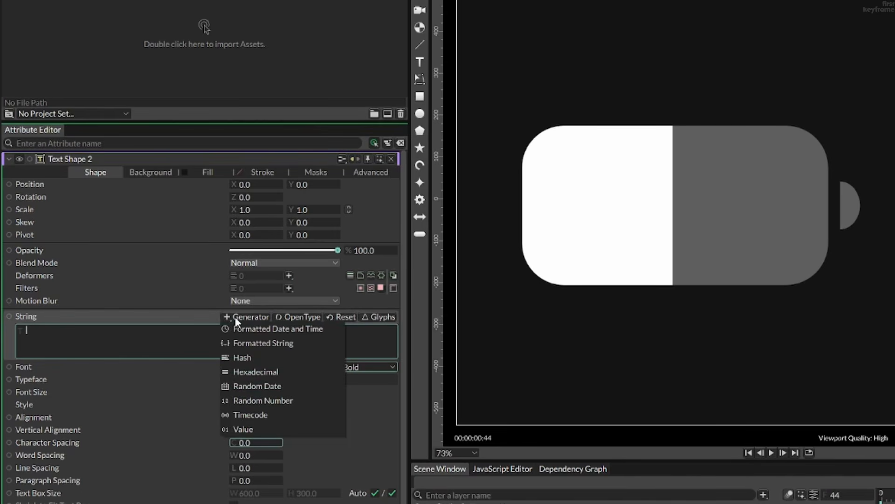
pyautogui.click(250, 432)
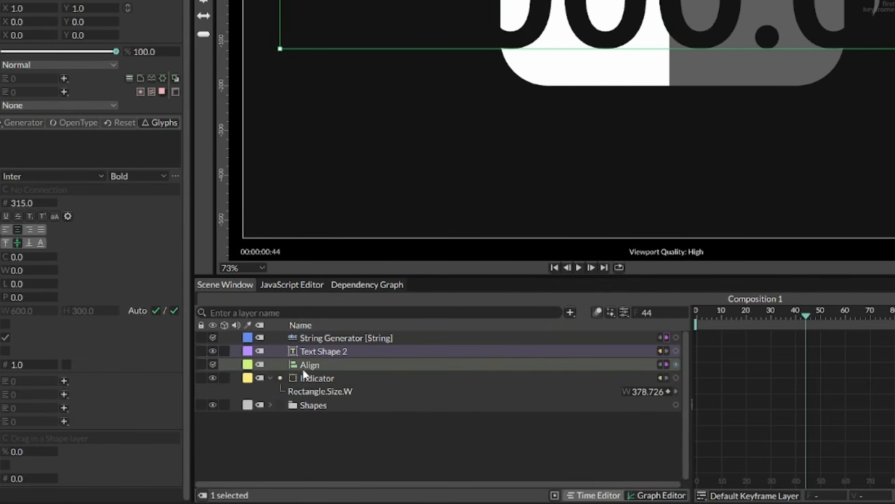
# Nest the Align layer under the Indicator and collapse the Indicator's hierarchy.
pyautogui.moveTo(309, 364); pyautogui.dragTo(309, 374)
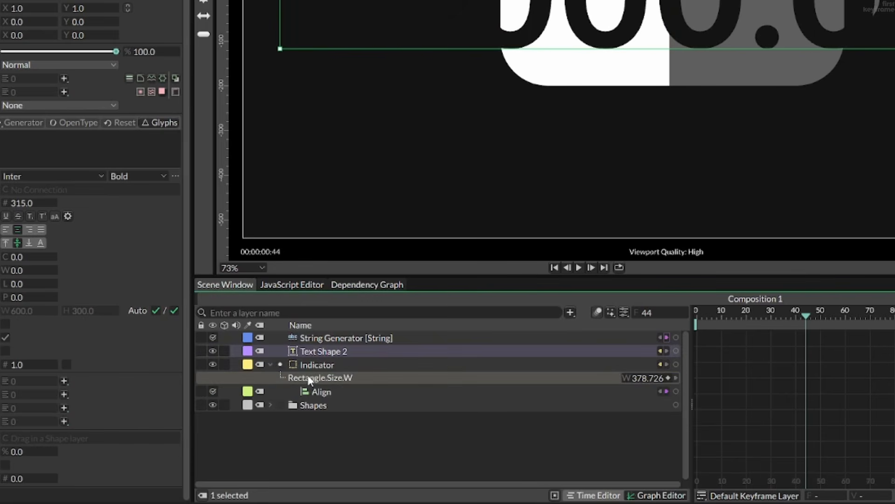
pyautogui.click(269, 365)
# Rename the text layer Percentage and nest the String Generator beneath it.
pyautogui.click(318, 353)
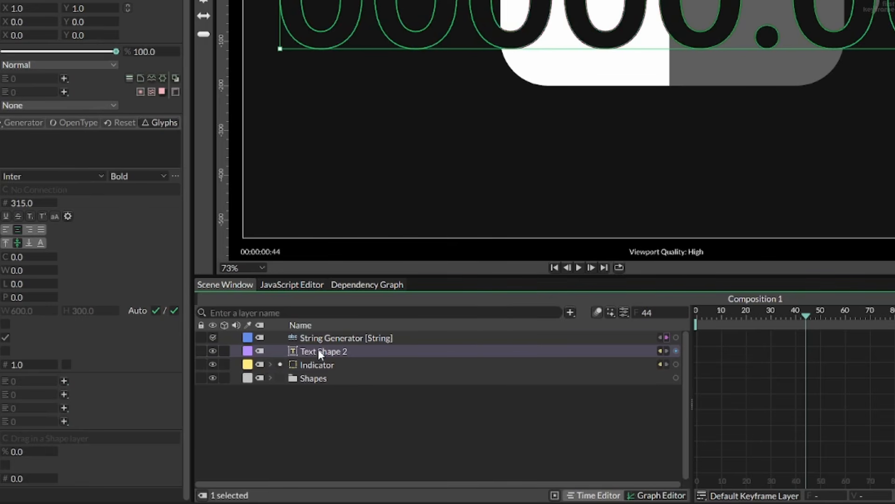
pyautogui.doubleClick(319, 351)
pyautogui.moveTo(317, 337); pyautogui.dragTo(323, 350)
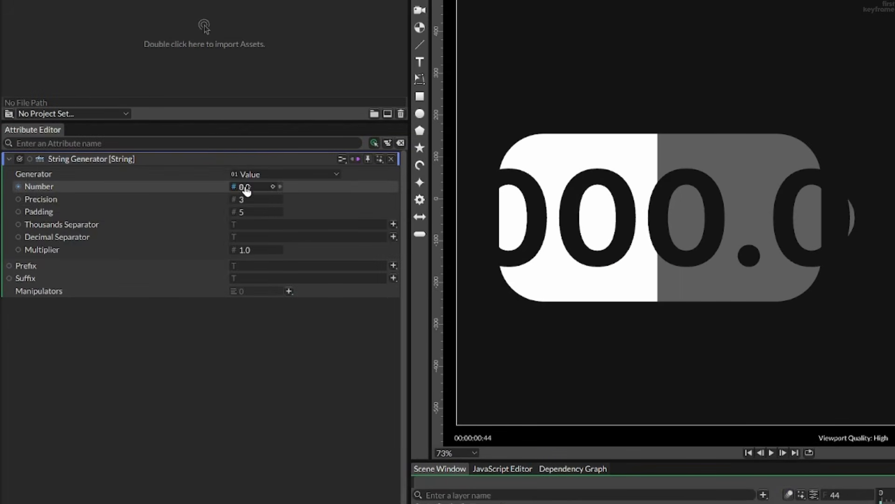
# Set the String Generator's Precision to 0 and Padding to 1, undoing the trial changes to its Number.
pyautogui.moveTo(244, 187); pyautogui.dragTo(335, 199)
pyautogui.hotkey('ctrl', 'z')
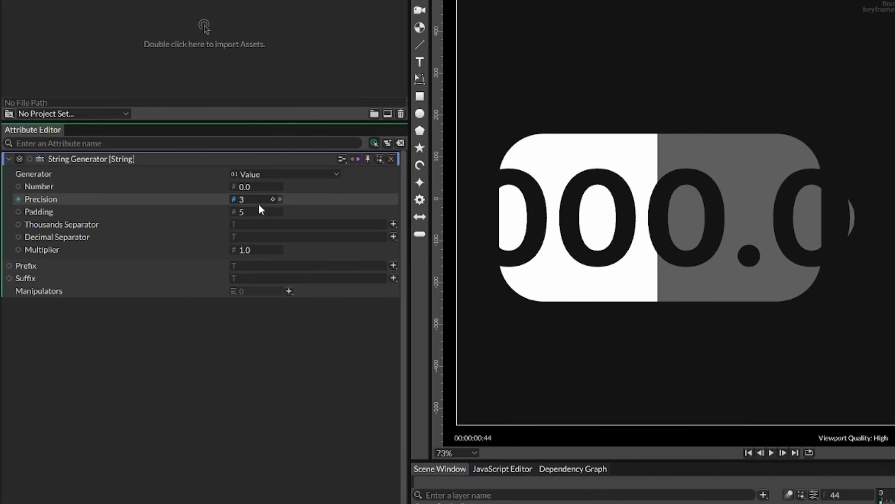
pyautogui.moveTo(249, 201)
pyautogui.mouseDown()
pyautogui.moveTo(220, 200)
pyautogui.moveTo(250, 213)
pyautogui.mouseUp()
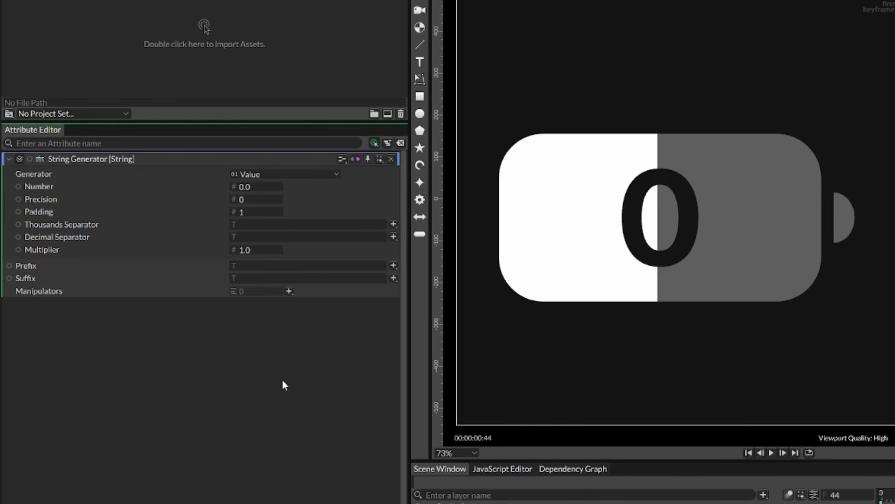
pyautogui.moveTo(240, 187); pyautogui.dragTo(233, 208)
pyautogui.hotkey('ctrl', 'z')
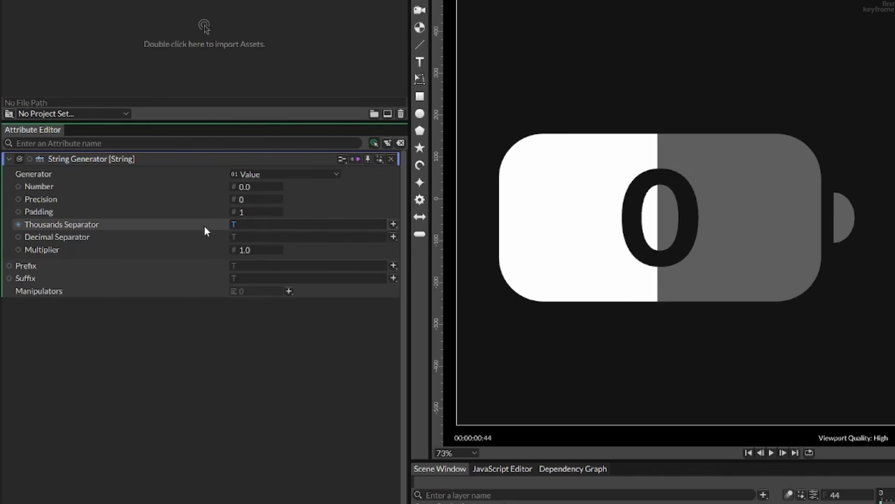
# Keyframe the String Generator's Number at 0 on frame 0 and at 100 on frame 150.
pyautogui.moveTo(408, 411); pyautogui.dragTo(287, 390)
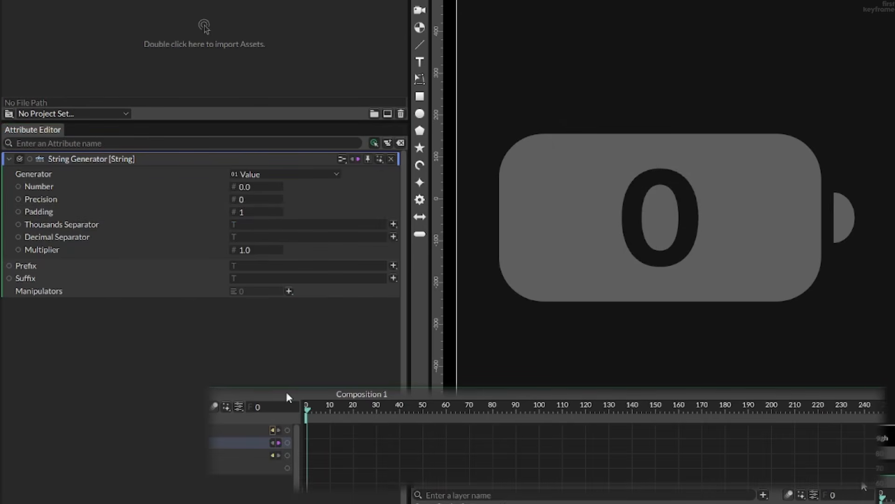
pyautogui.click(272, 187)
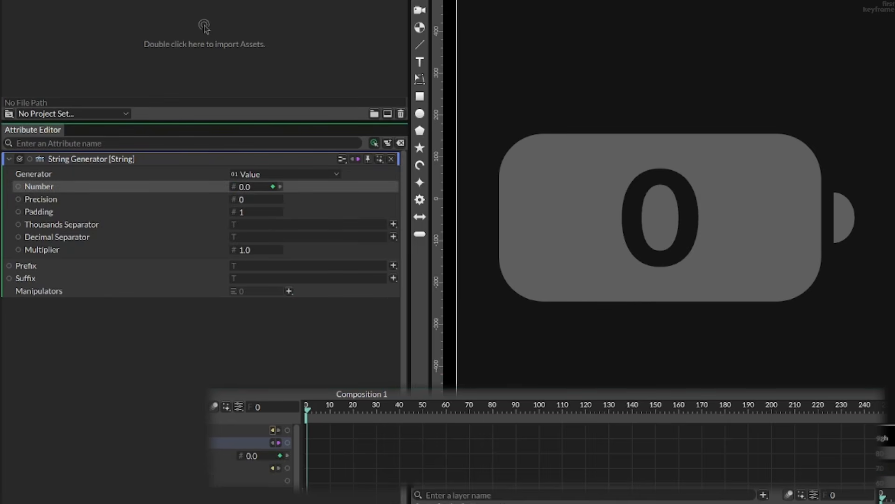
pyautogui.moveTo(365, 415); pyautogui.dragTo(655, 421)
pyautogui.doubleClick(254, 186)
pyautogui.write('1')
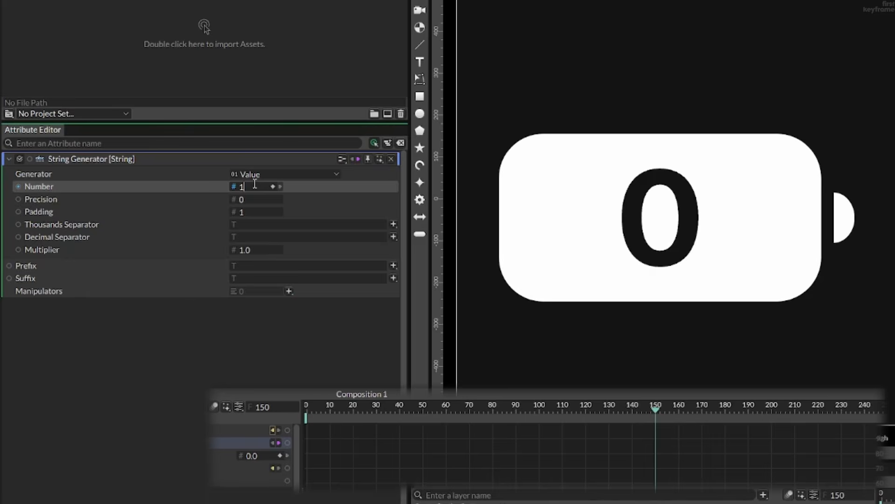
pyautogui.write('00')
pyautogui.press('Return')
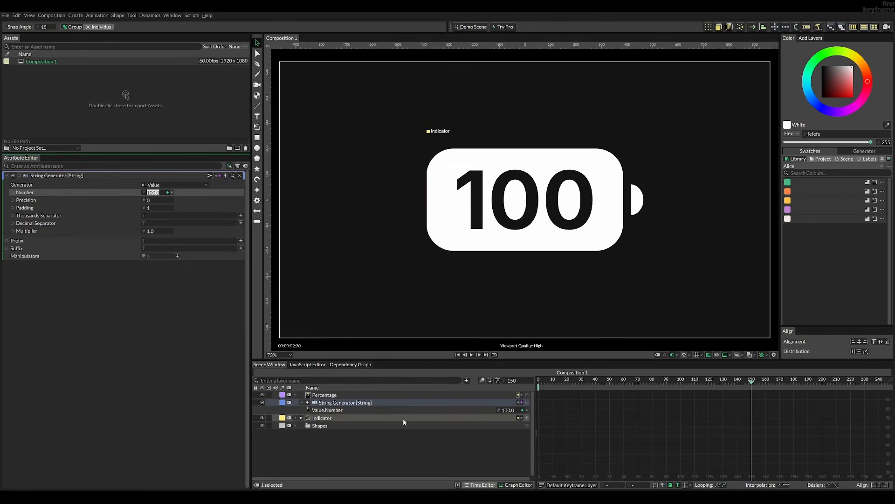
# Move the Indicator width's end keyframe to frame 90 and the generator Number's end keyframe to frame 91.
pyautogui.click(470, 486)
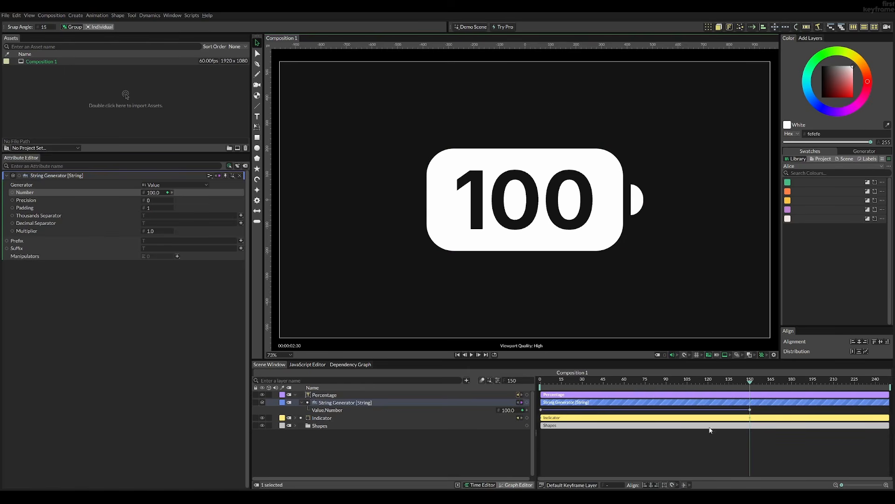
pyautogui.click(295, 418)
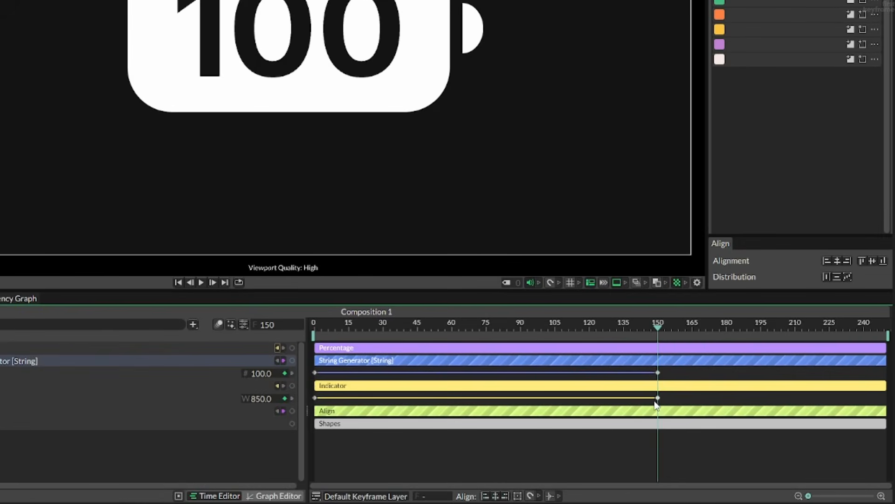
pyautogui.moveTo(717, 415); pyautogui.dragTo(615, 415)
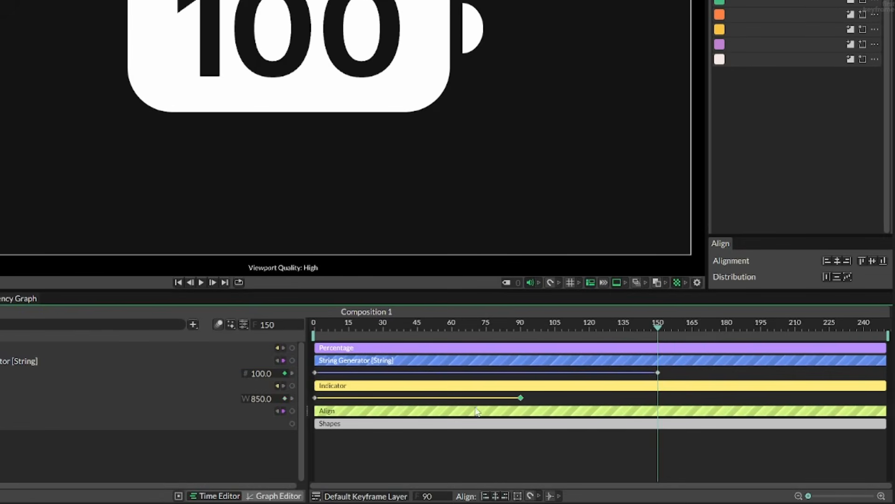
pyautogui.moveTo(663, 377); pyautogui.dragTo(526, 380)
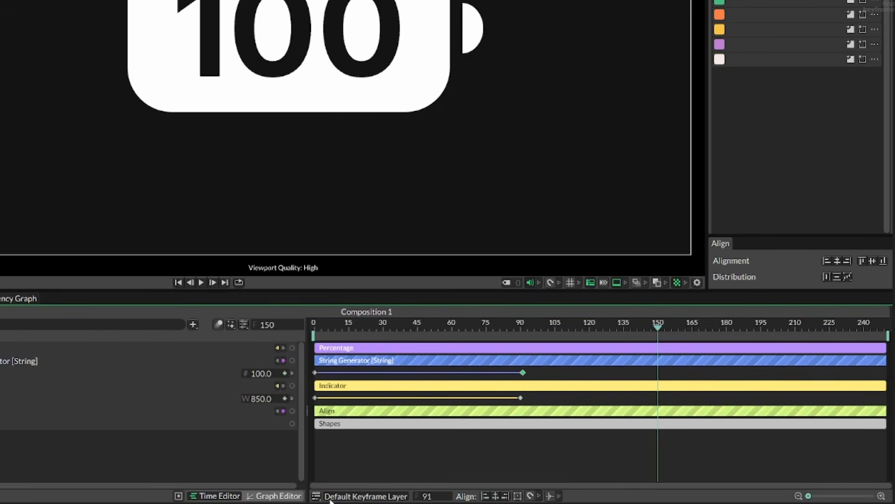
# Undo the end keyframe moves and the Number keyframing so that the String Generator's Number carries no animation.
pyautogui.click(264, 496)
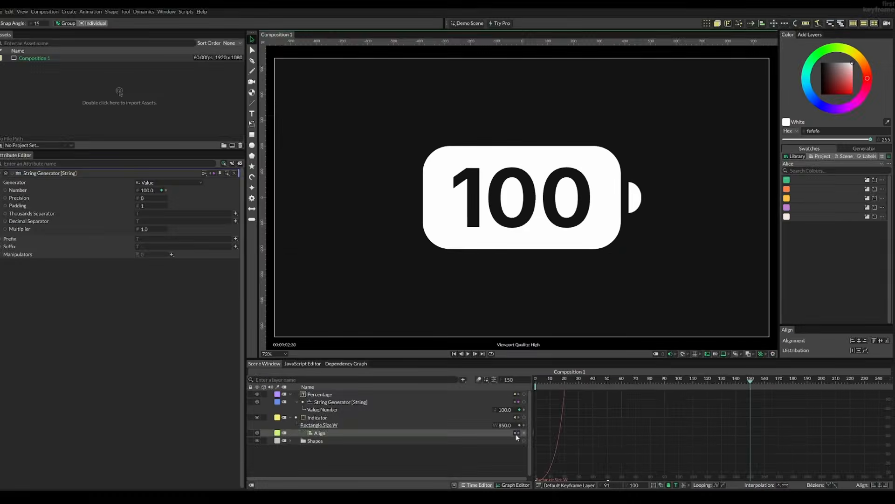
pyautogui.hotkey('ctrl', 'z')
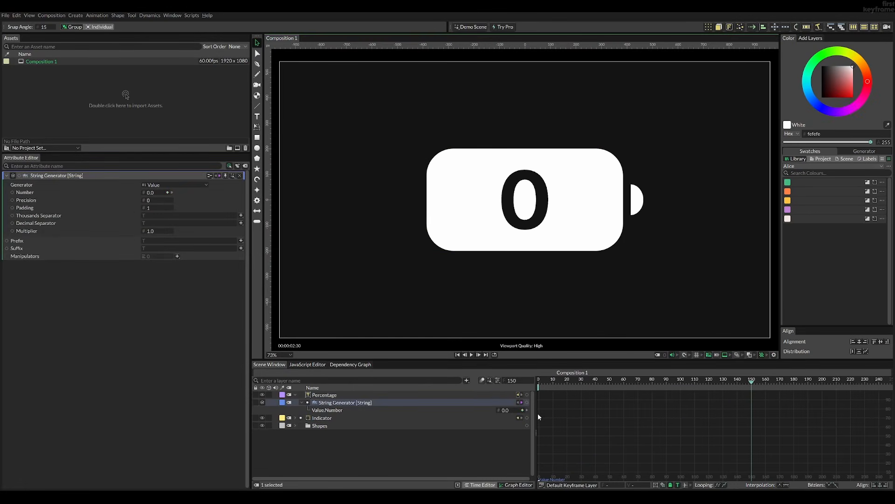
pyautogui.hotkey('ctrl', 'z')
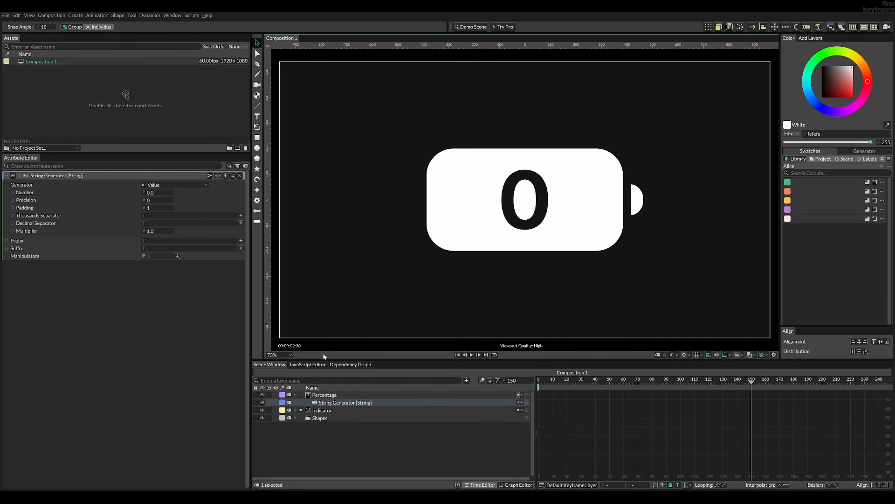
# Connect the Indicator's animated Size width to the String Generator's Value.Number attribute.
pyautogui.moveTo(668, 381); pyautogui.dragTo(625, 387)
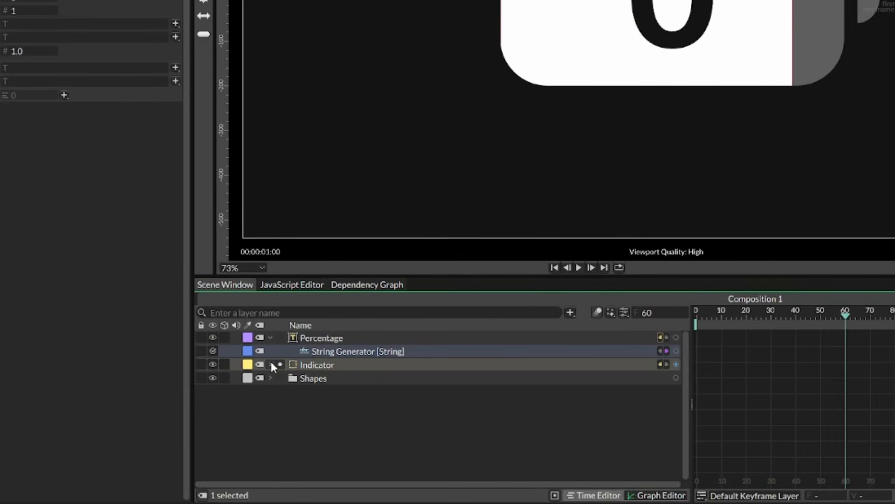
pyautogui.click(271, 363)
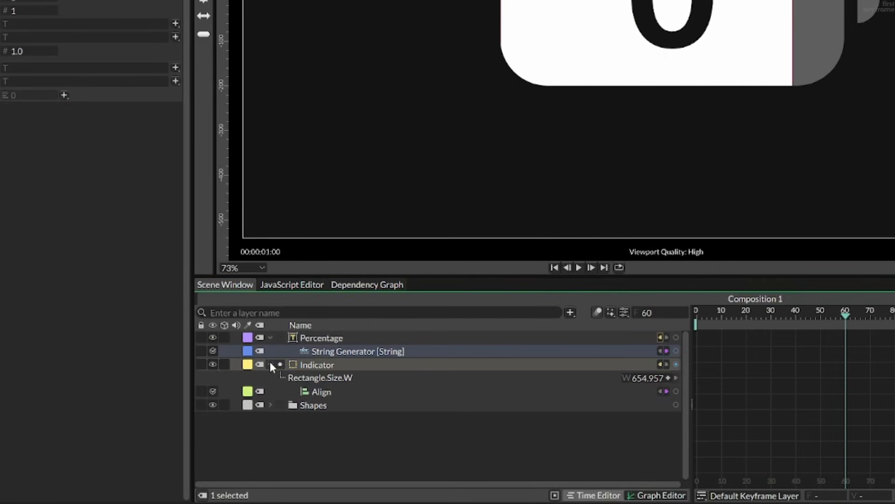
pyautogui.click(324, 368)
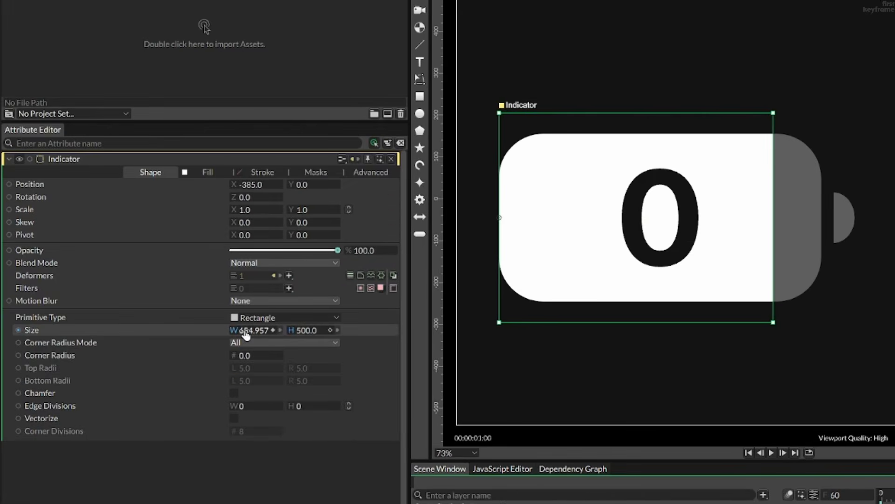
pyautogui.moveTo(894, 498); pyautogui.dragTo(881, 499)
pyautogui.press('space')
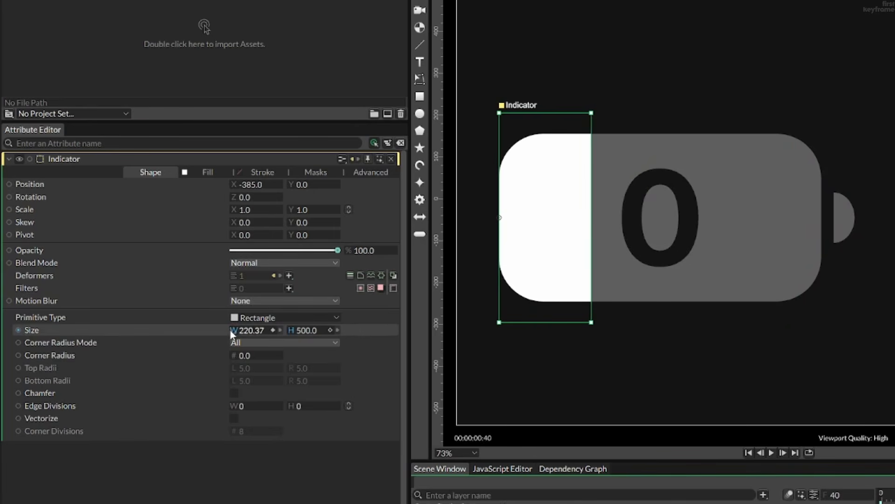
pyautogui.moveTo(234, 330); pyautogui.dragTo(243, 336)
pyautogui.moveTo(304, 383); pyautogui.dragTo(538, 503)
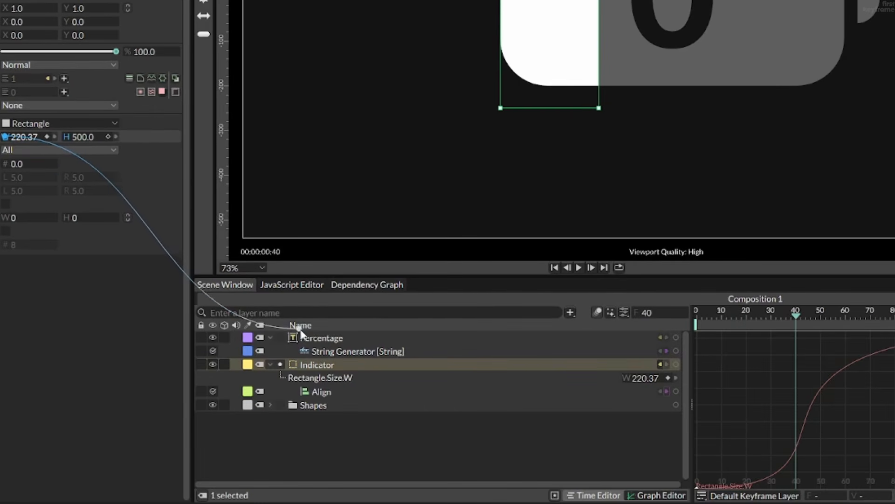
pyautogui.moveTo(329, 350); pyautogui.dragTo(337, 351)
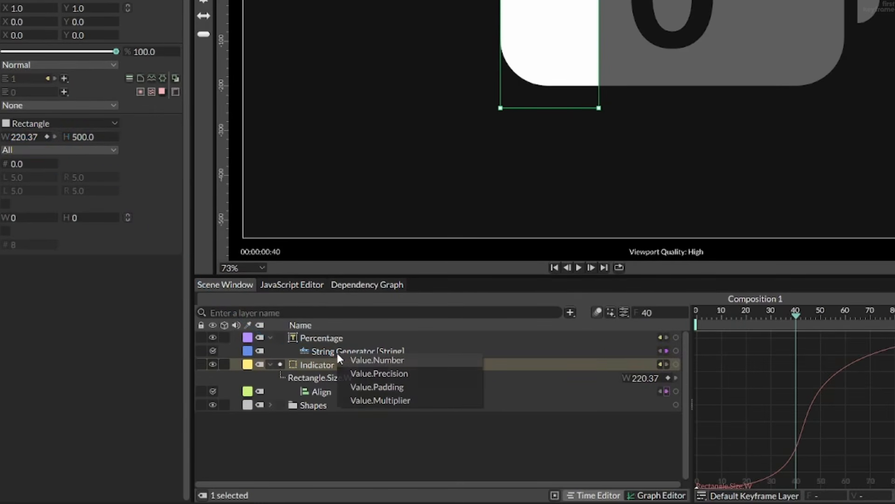
pyautogui.click(367, 362)
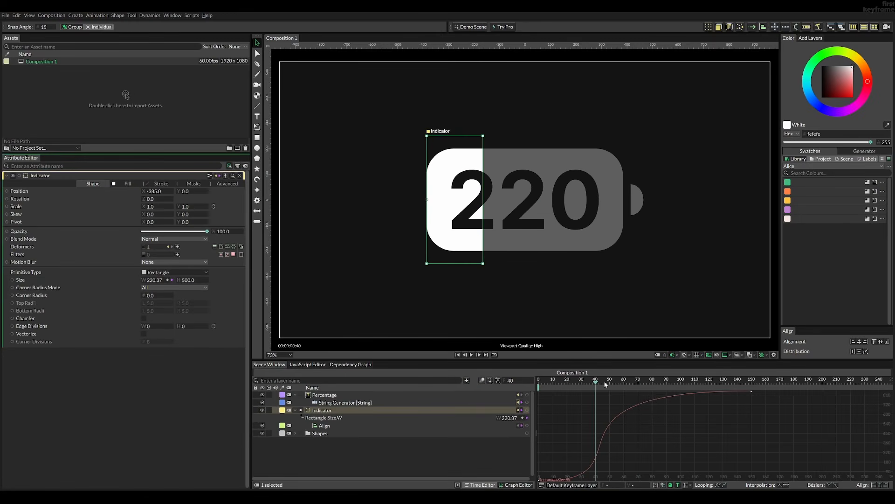
# Play the animation from frame 0 to check how the linked number follows the Indicator's width.
pyautogui.moveTo(605, 384); pyautogui.dragTo(453, 370)
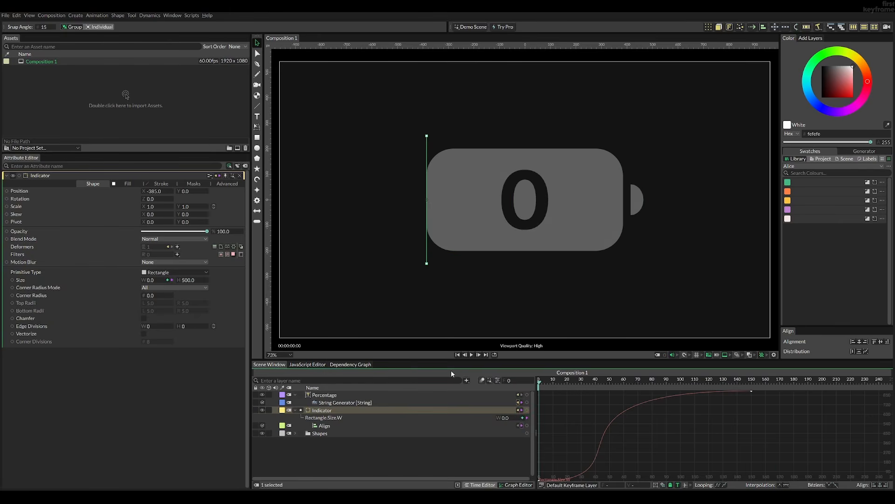
pyautogui.press('space')
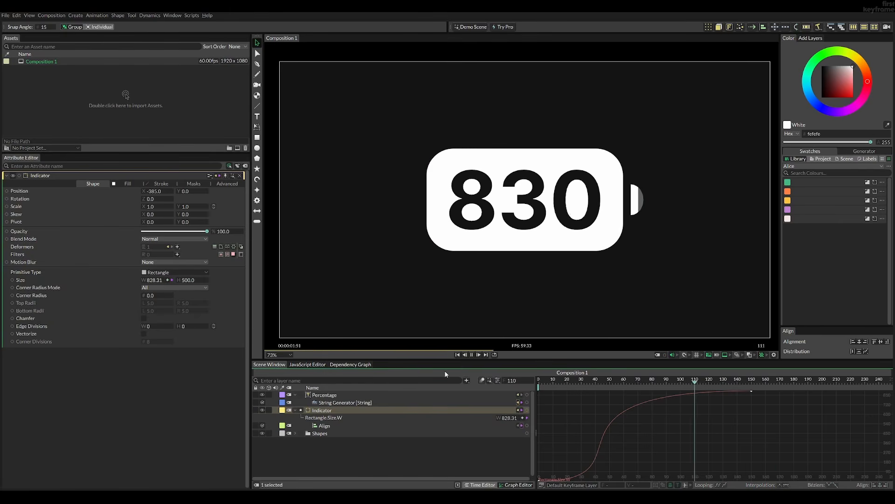
pyautogui.press('space')
# Try moving the Indicator width's end keyframe to frame 76, preview the timing, and undo the move.
pyautogui.moveTo(654, 383)
pyautogui.mouseDown()
pyautogui.moveTo(750, 391)
pyautogui.moveTo(647, 390)
pyautogui.mouseUp()
pyautogui.press('space')
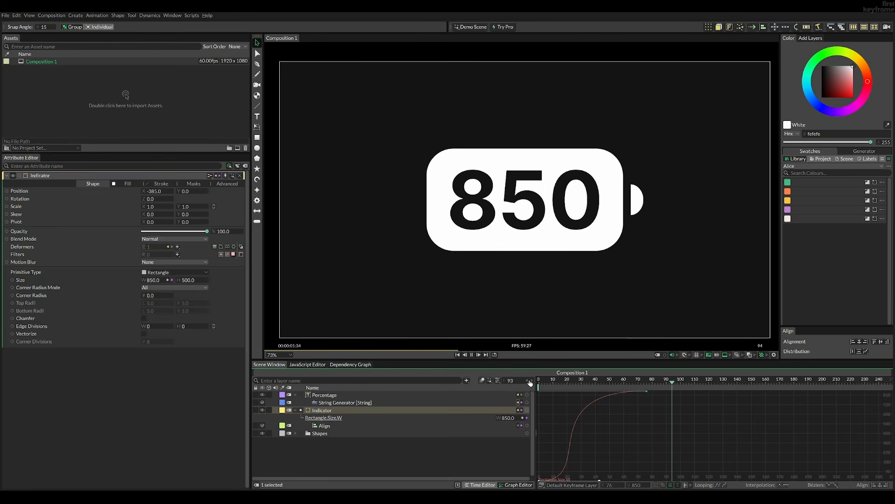
pyautogui.press('space')
pyautogui.hotkey('ctrl', 'z')
# With the playhead at frame 150, add the expression /8.5 to the String Generator's Number.
pyautogui.click(589, 382)
pyautogui.moveTo(590, 384); pyautogui.dragTo(751, 385)
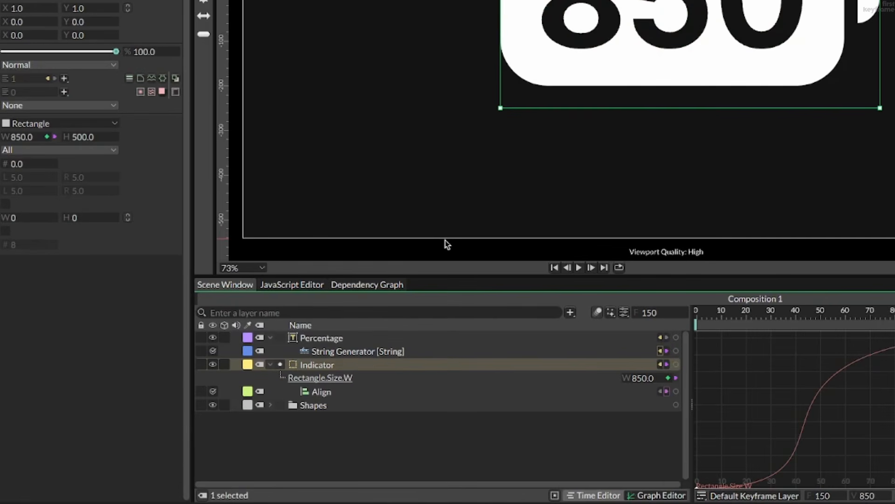
pyautogui.click(338, 352)
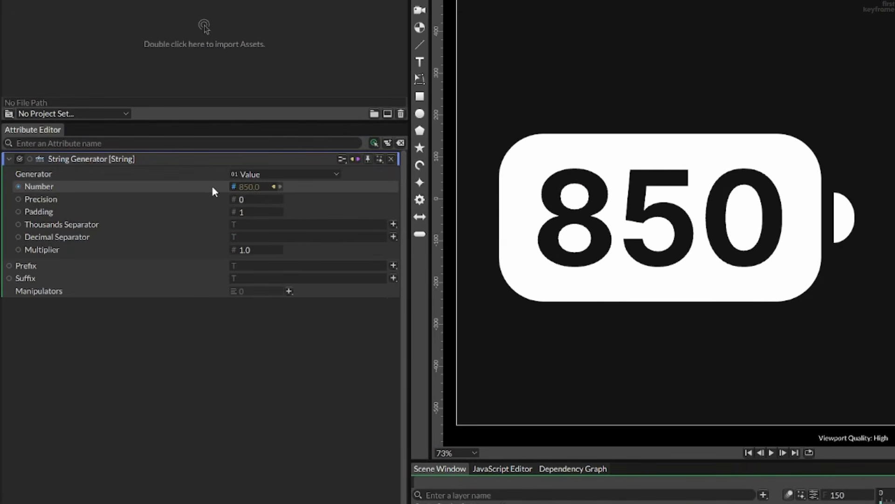
pyautogui.rightClick(199, 187)
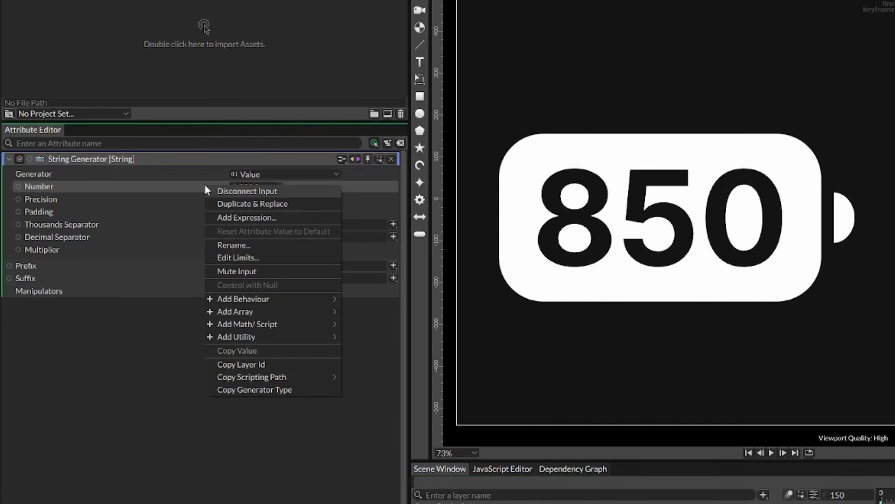
pyautogui.click(236, 218)
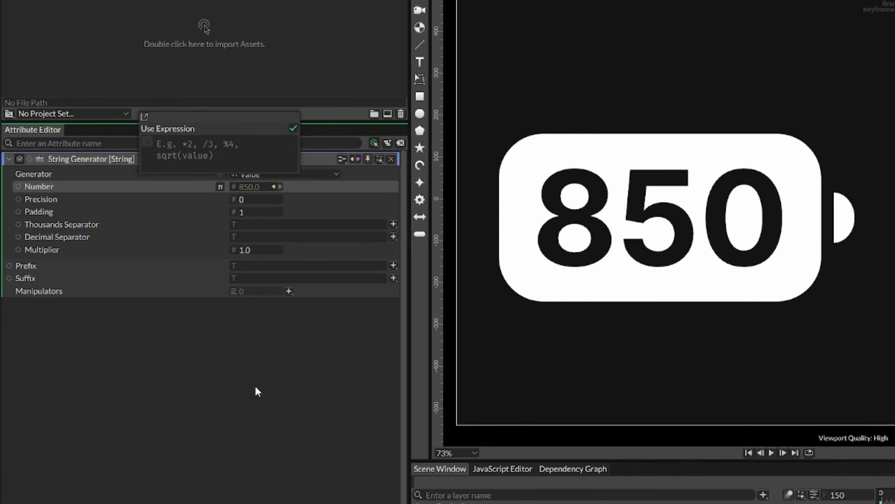
pyautogui.write('/8.5')
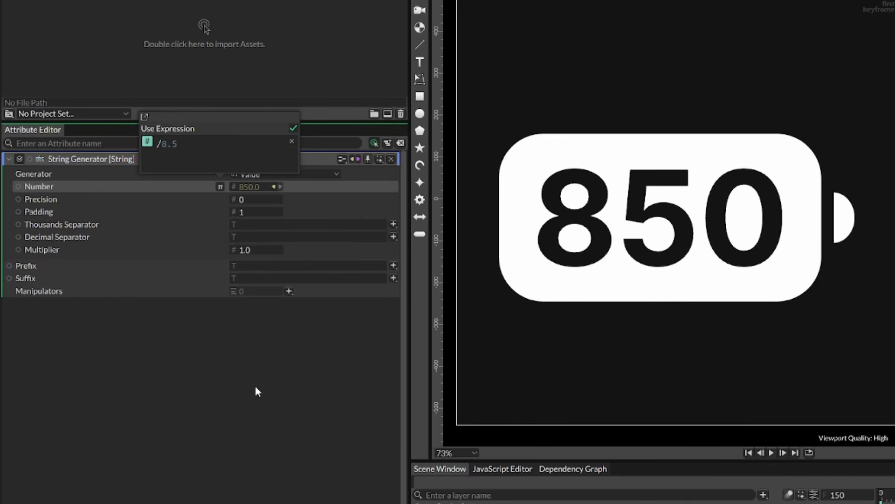
pyautogui.press('Return')
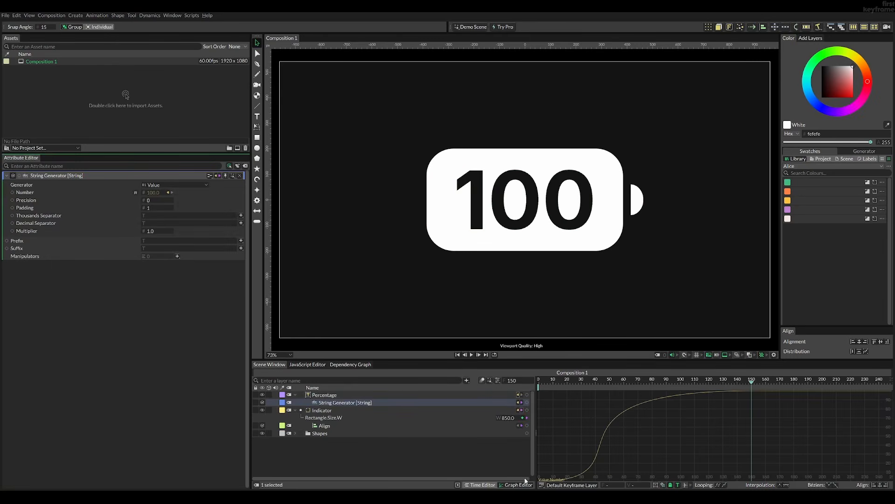
# Preview the fill and count from frame 0 in the Time Editor, ending with the playhead at frame 65.
pyautogui.click(480, 484)
pyautogui.moveTo(757, 387); pyautogui.dragTo(533, 388)
pyautogui.press('space')
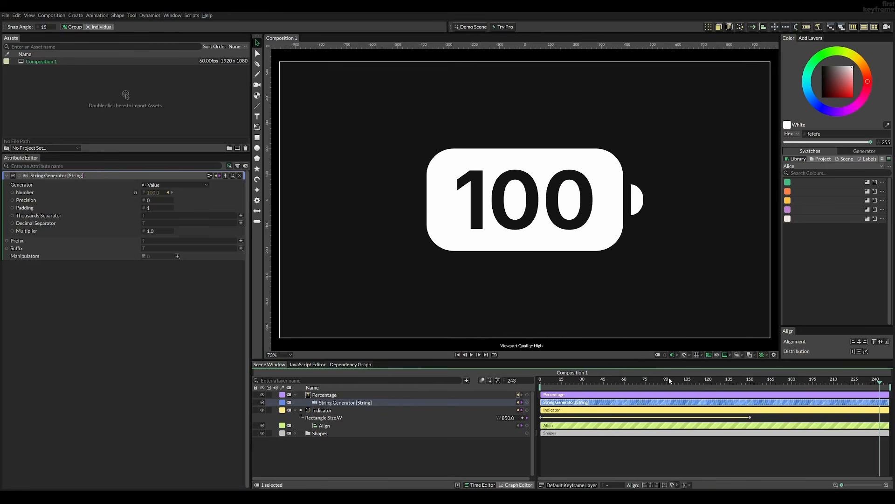
pyautogui.moveTo(669, 380); pyautogui.dragTo(633, 388)
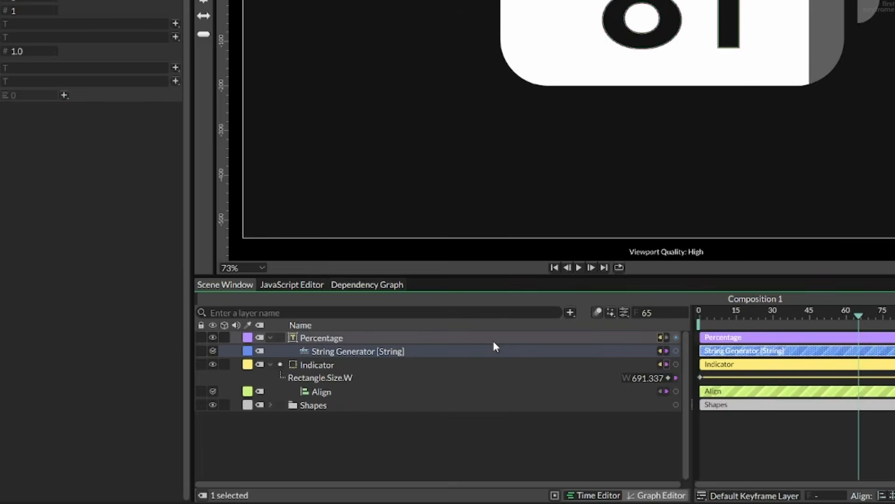
pyautogui.click(327, 366)
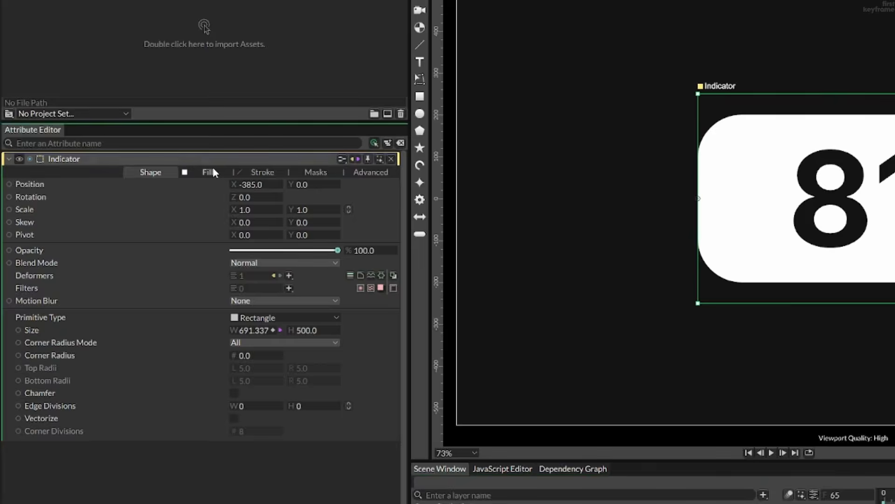
pyautogui.click(208, 172)
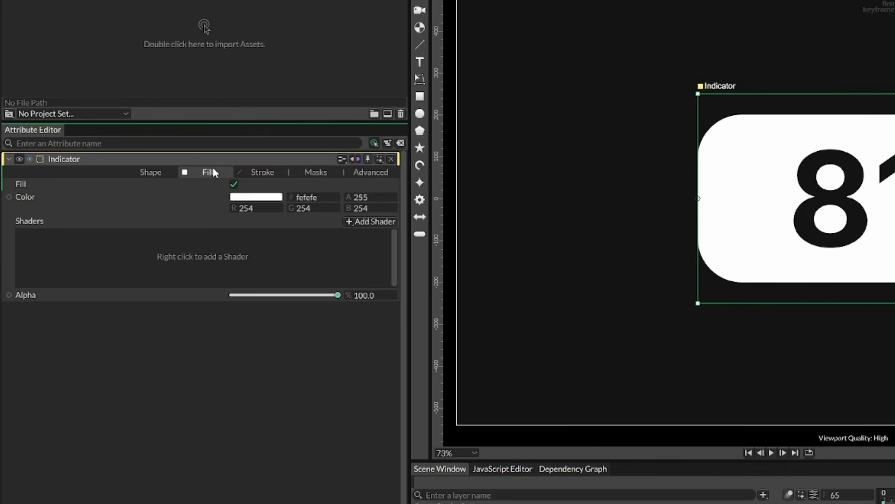
pyautogui.rightClick(231, 256)
pyautogui.moveTo(286, 307)
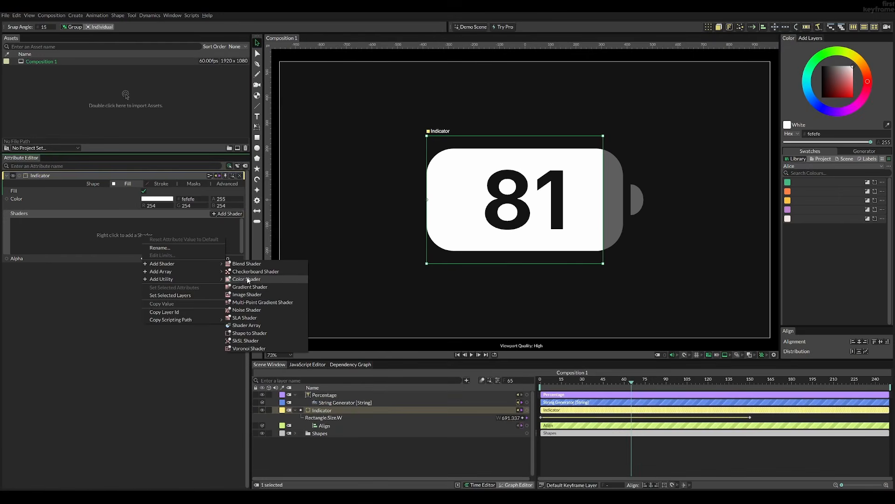
pyautogui.click(127, 233)
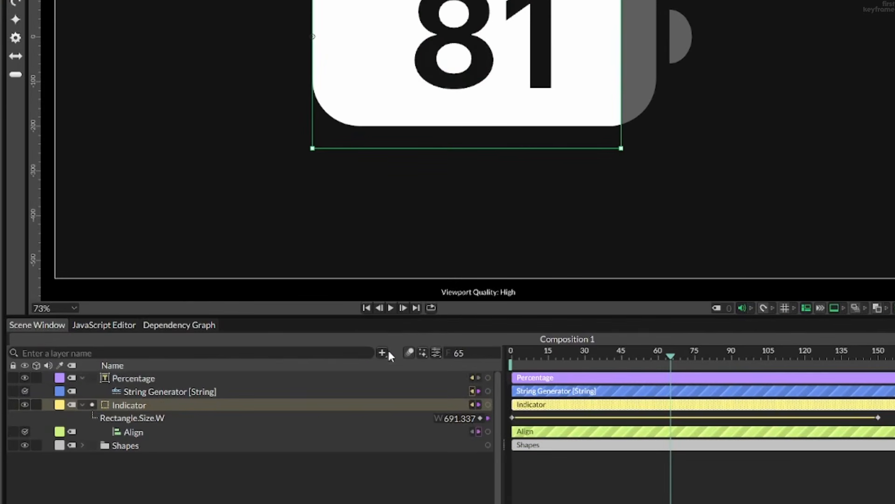
# Add a Color Blend behaviour to the scene and nest it beneath the Indicator layer.
pyautogui.click(382, 352)
pyautogui.write('color bl')
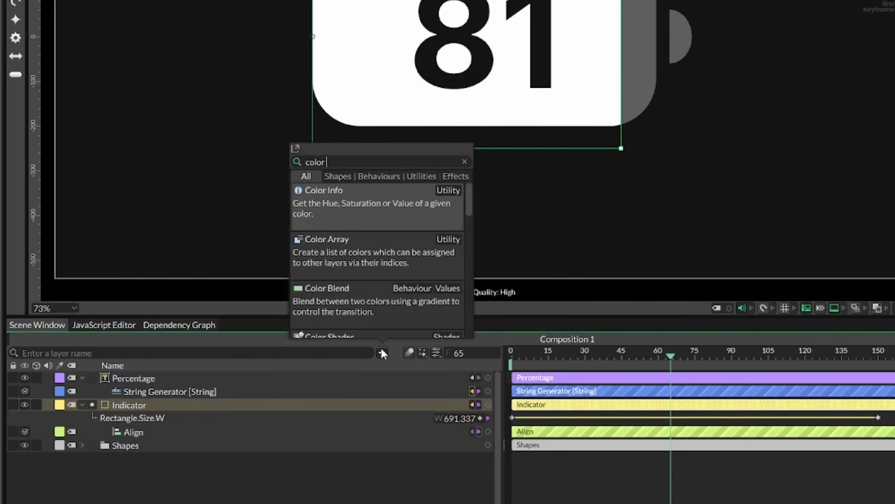
pyautogui.press('Return')
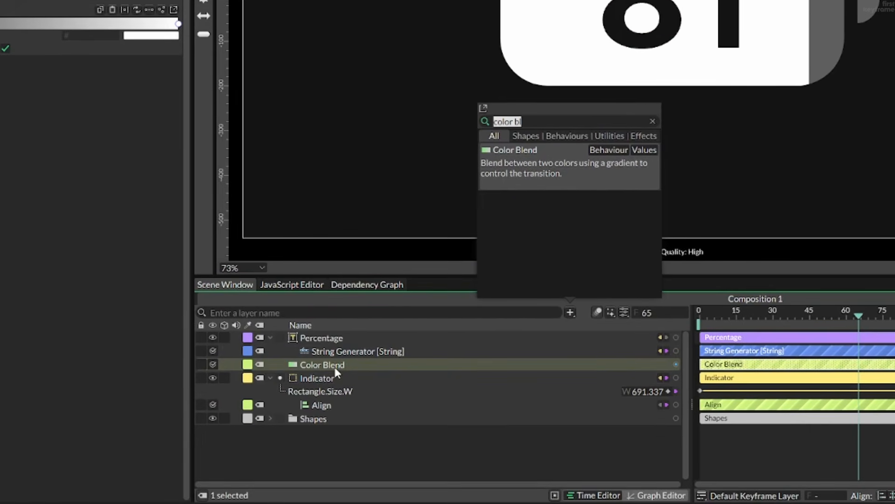
pyautogui.moveTo(146, 407); pyautogui.dragTo(151, 422)
pyautogui.moveTo(339, 383); pyautogui.dragTo(339, 383)
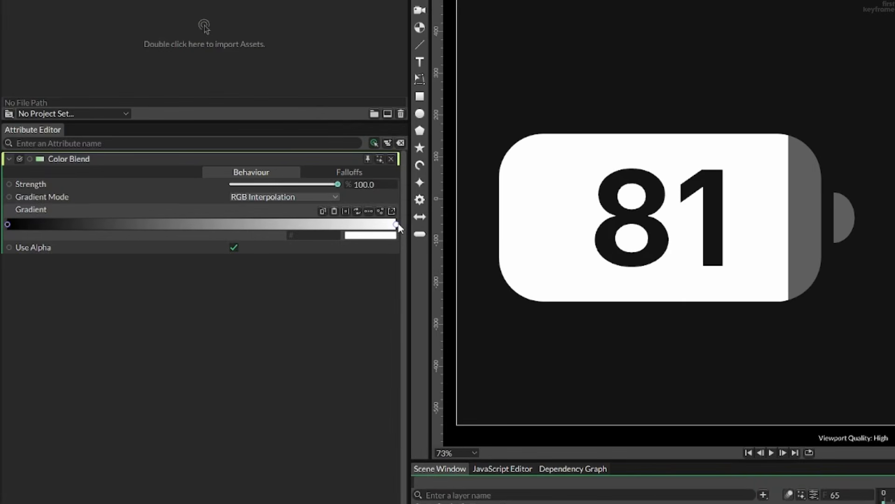
# Set the Color Blend gradient's end stop at position 1.0 to green 81ff52.
pyautogui.click(149, 36)
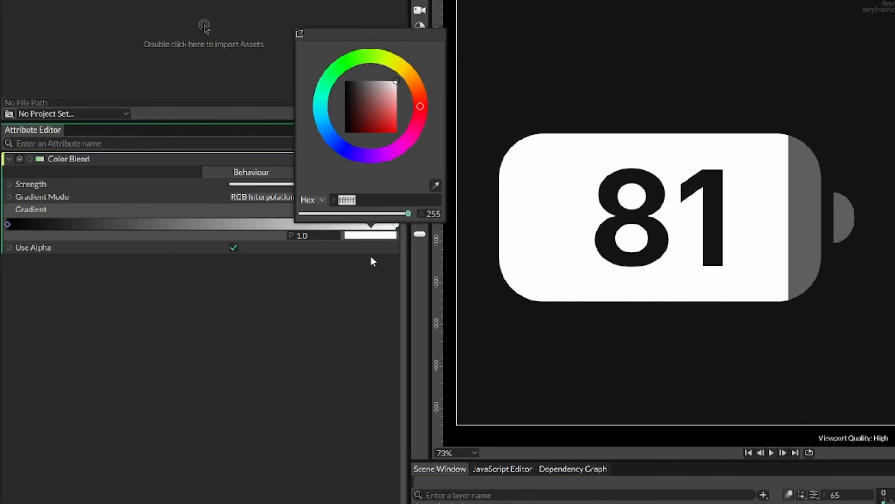
pyautogui.click(358, 57)
pyautogui.moveTo(387, 112)
pyautogui.mouseDown()
pyautogui.moveTo(410, 124)
pyautogui.moveTo(412, 115)
pyautogui.mouseUp()
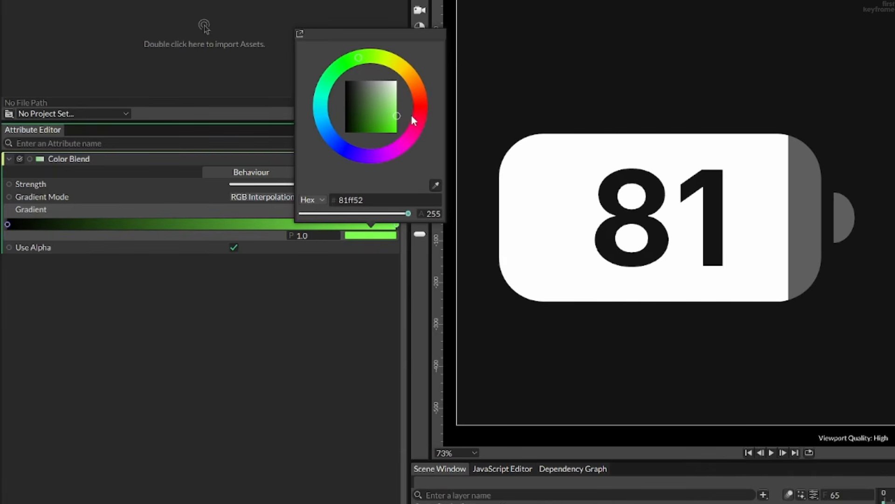
pyautogui.click(263, 285)
# Set the Color Blend gradient's start stop at position 0.0 to red ff1c1c.
pyautogui.click(7, 224)
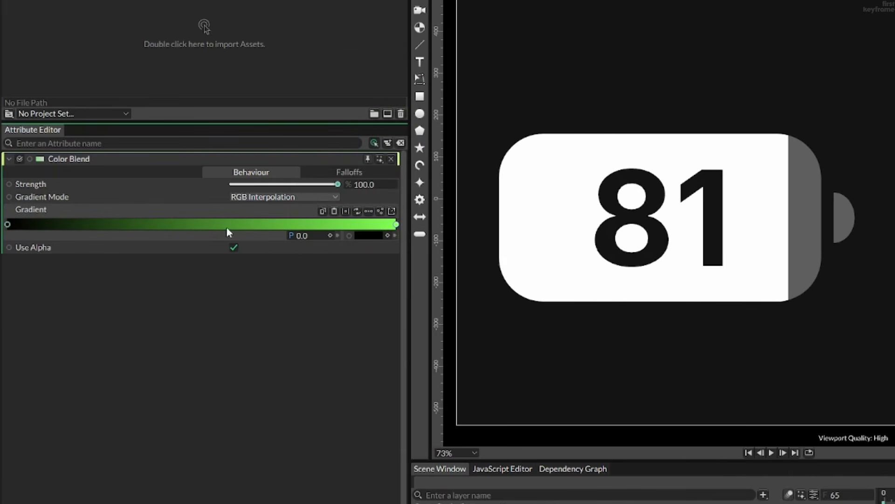
pyautogui.click(374, 236)
pyautogui.moveTo(399, 108); pyautogui.dragTo(412, 125)
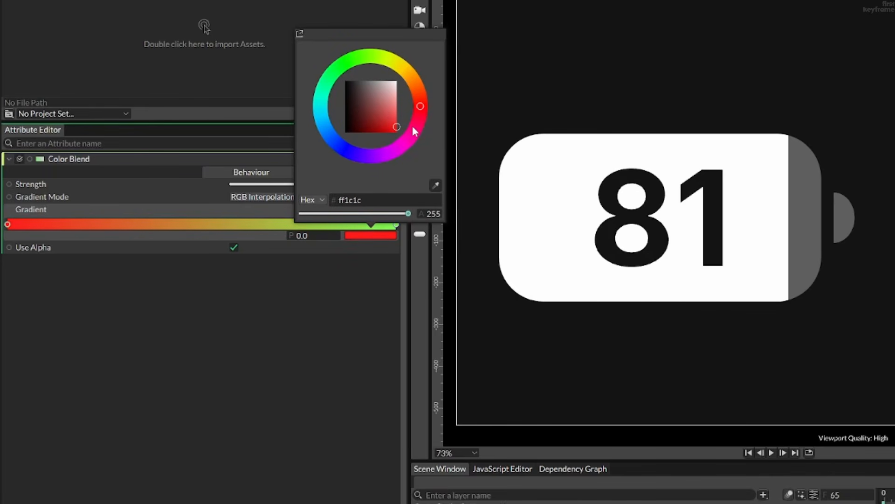
pyautogui.click(280, 336)
# Add a middle stop at about 0.506 on the Color Blend gradient and colour it amber ffbf30.
pyautogui.click(204, 222)
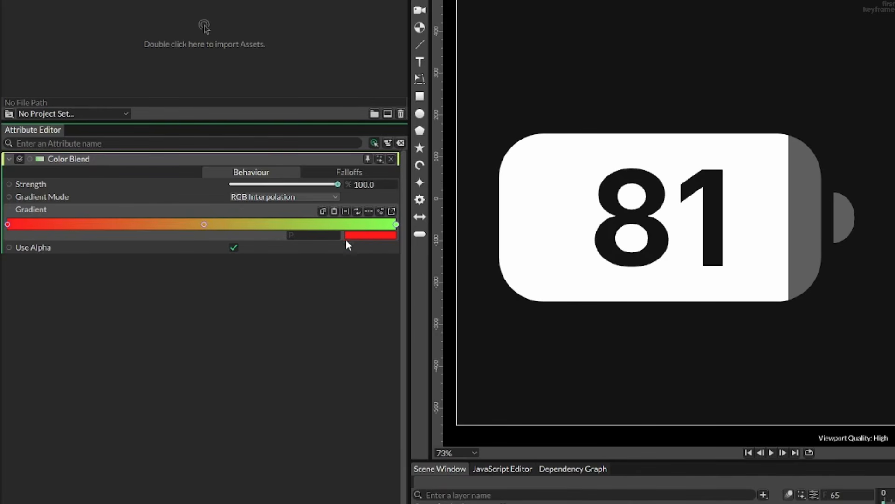
pyautogui.click(205, 224)
pyautogui.click(371, 235)
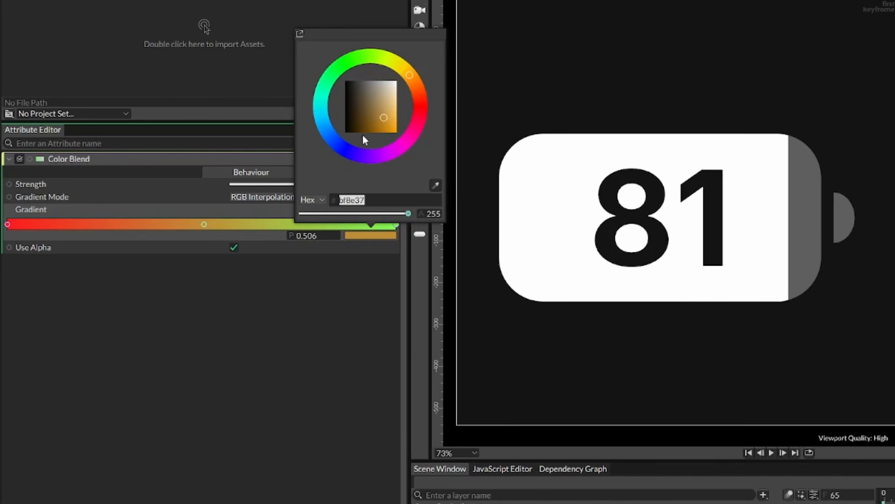
pyautogui.click(408, 71)
pyautogui.click(396, 123)
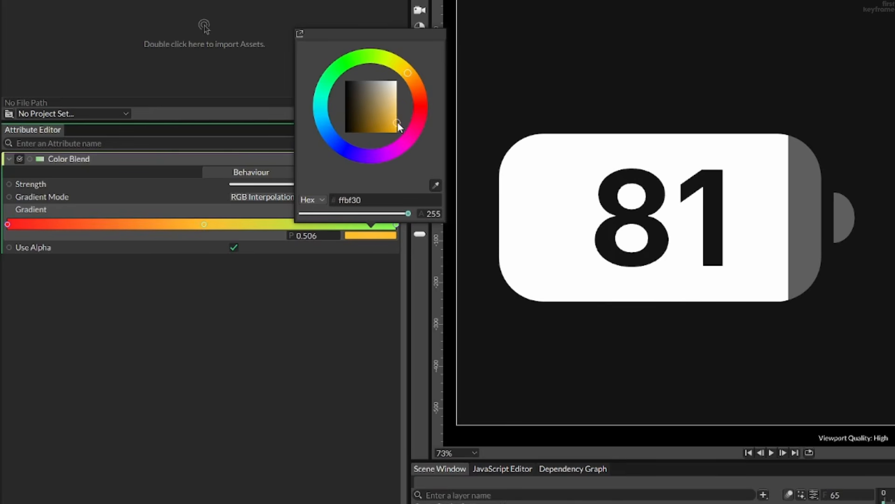
# Recolour the Color Blend gradient's middle stop to yellow ffd93b.
pyautogui.moveTo(414, 124); pyautogui.dragTo(420, 120)
pyautogui.moveTo(407, 74); pyautogui.dragTo(404, 70)
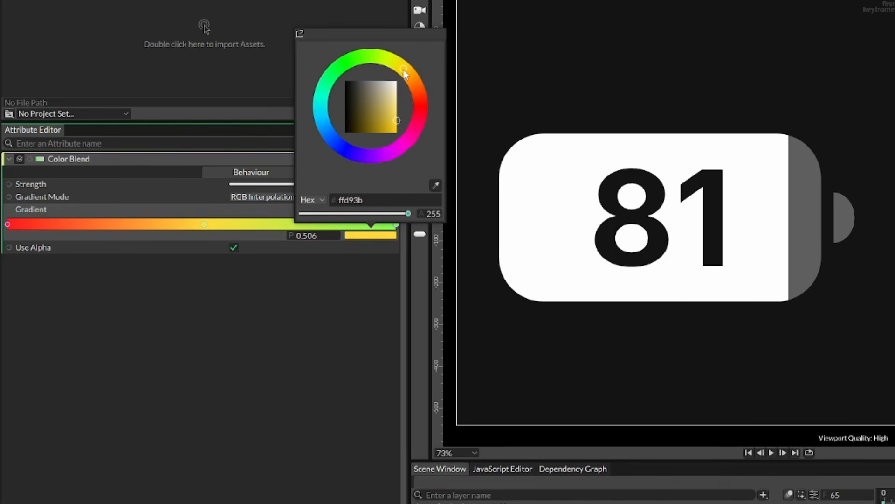
pyautogui.click(271, 307)
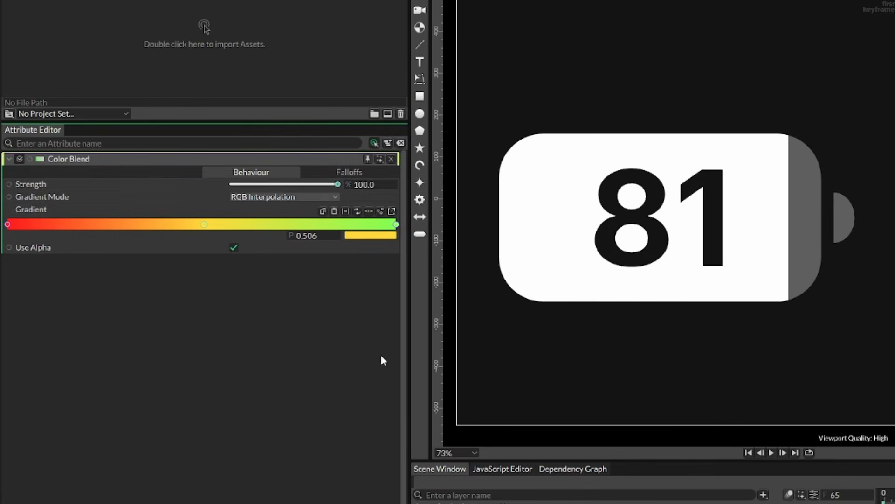
# Connect the Color Blend behaviour to the Indicator layer's colour so the gradient drives its fill.
pyautogui.moveTo(9, 184); pyautogui.dragTo(396, 388)
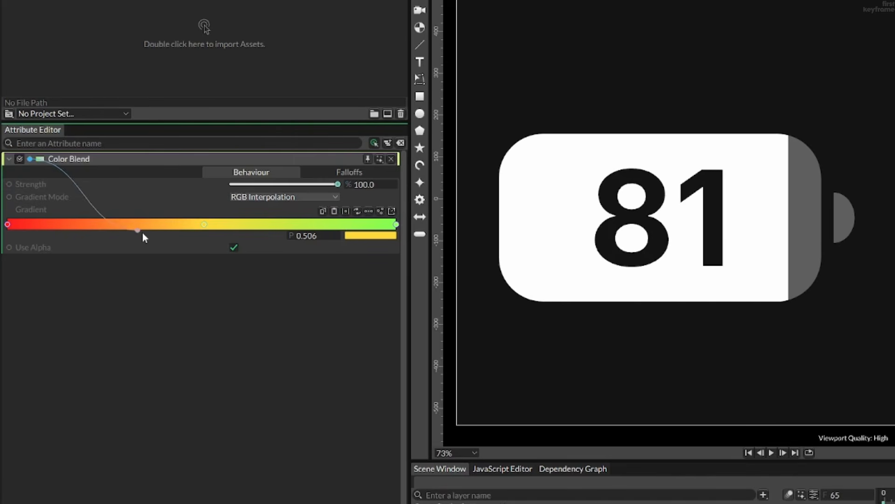
pyautogui.moveTo(203, 224); pyautogui.dragTo(356, 387)
pyautogui.click(334, 370)
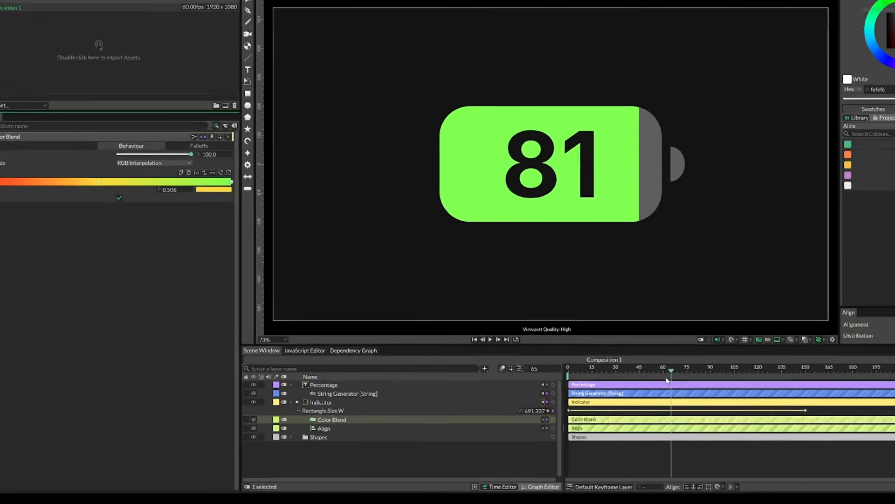
# Scrub the animation and vary the Color Blend's Strength to test the Indicator's colour along the gradient.
pyautogui.moveTo(858, 321); pyautogui.dragTo(839, 323)
pyautogui.moveTo(619, 389)
pyautogui.mouseDown()
pyautogui.moveTo(540, 387)
pyautogui.moveTo(639, 385)
pyautogui.moveTo(617, 383)
pyautogui.mouseUp()
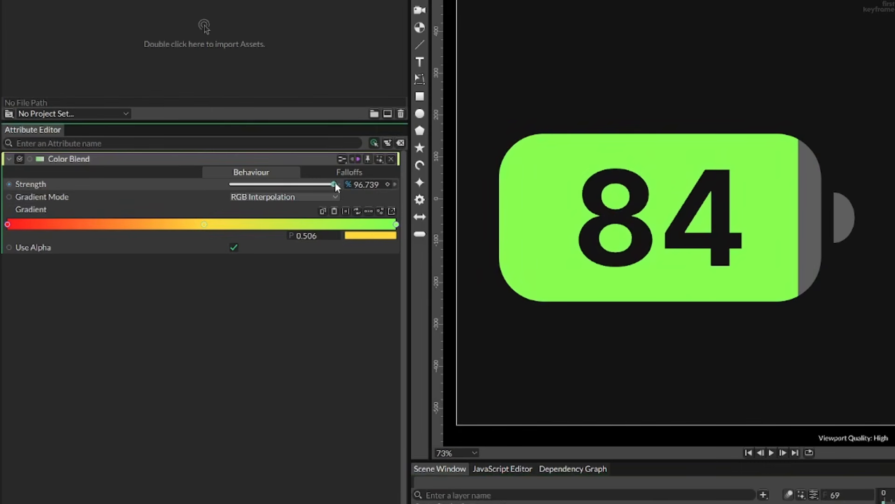
pyautogui.moveTo(206, 191); pyautogui.dragTo(420, 202)
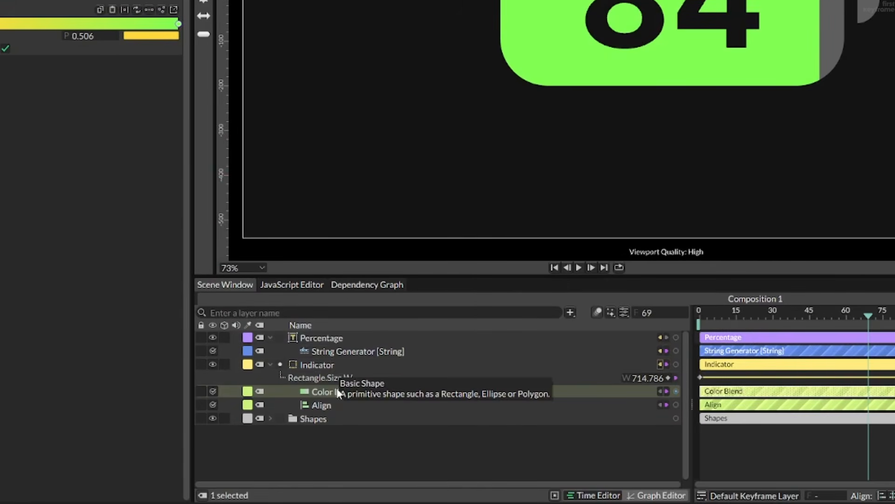
# Connect the String Generator's Number value to the Color Blend's Strength.
pyautogui.click(363, 353)
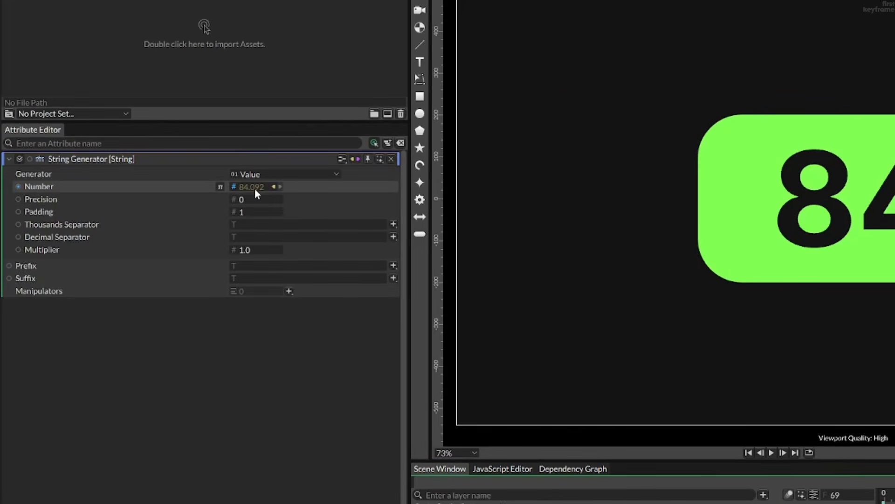
pyautogui.moveTo(233, 186); pyautogui.dragTo(533, 503)
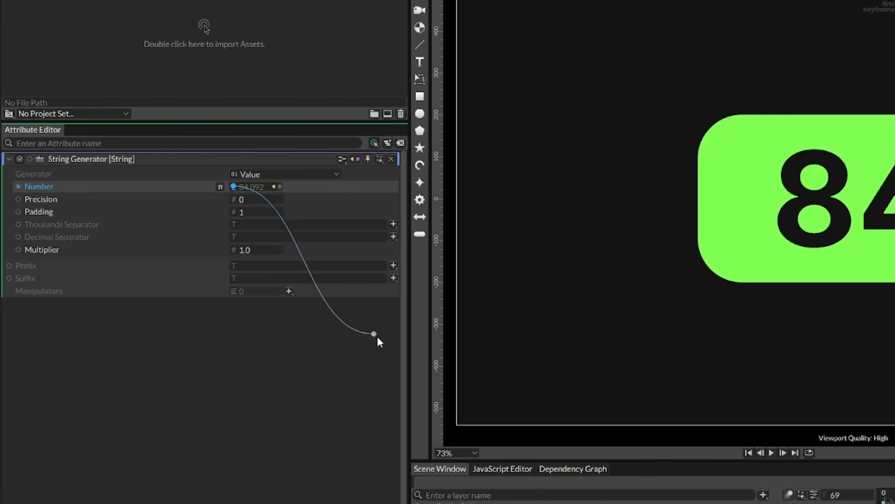
pyautogui.moveTo(325, 395); pyautogui.dragTo(332, 393)
pyautogui.click(371, 411)
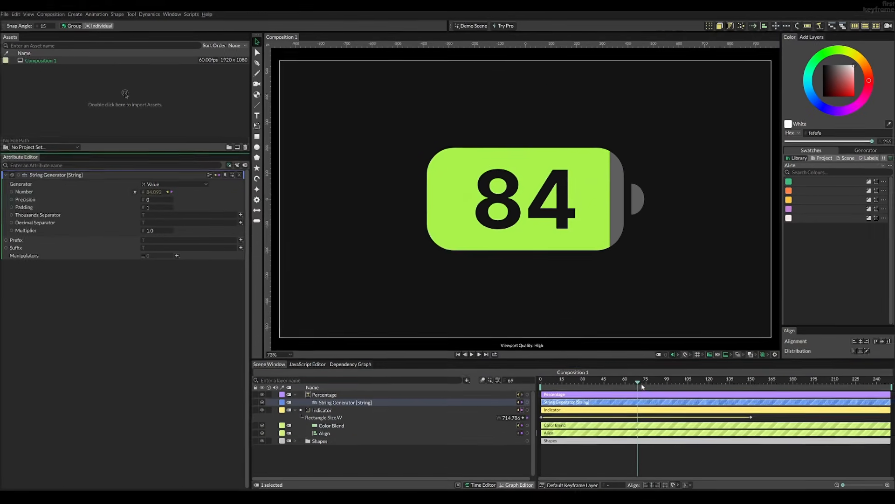
# Scrub and play back the animation to check the Indicator's colour against the percentage text.
pyautogui.moveTo(643, 386); pyautogui.dragTo(583, 390)
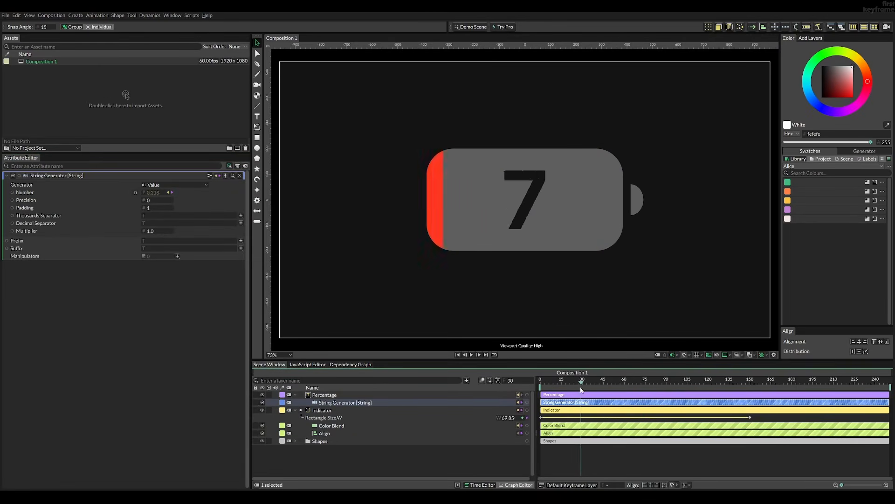
pyautogui.press('space')
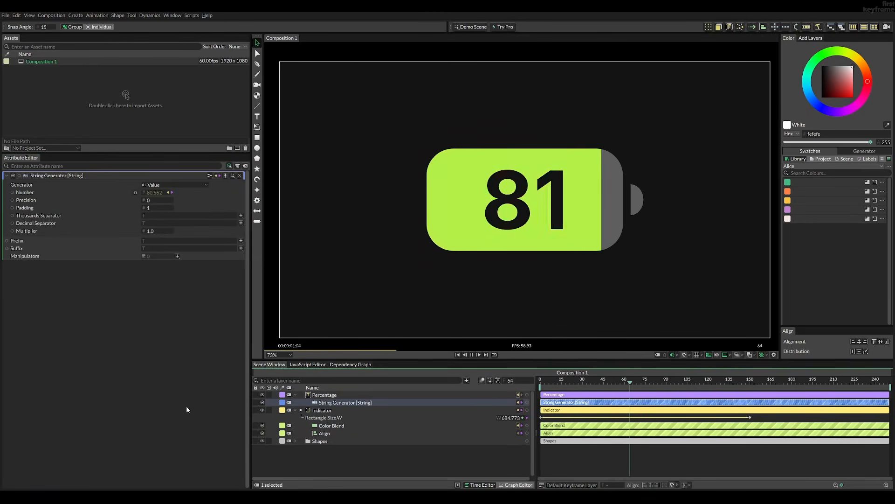
pyautogui.press('space')
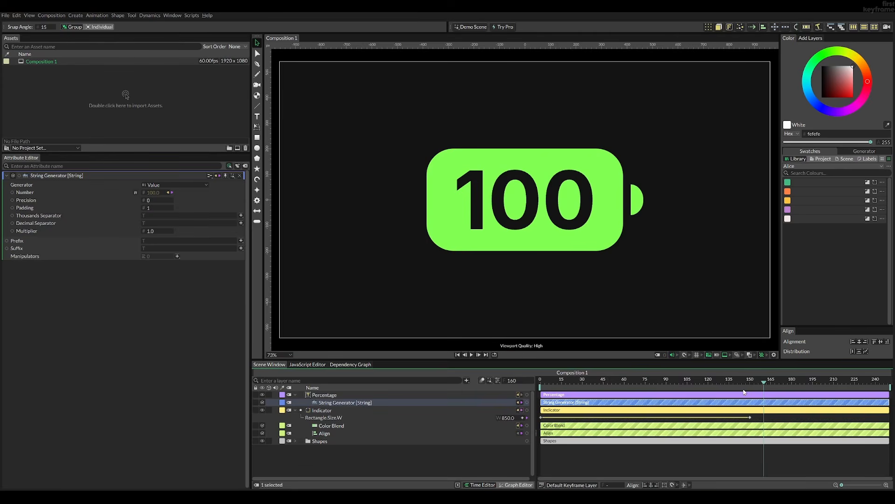
pyautogui.moveTo(736, 386); pyautogui.dragTo(606, 381)
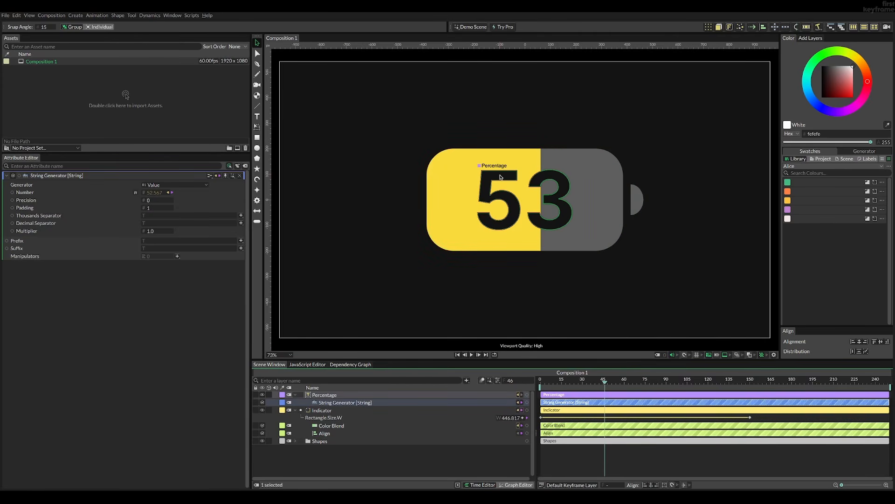
# Move the Color Blend gradient's yellow middle stop to about position 0.254 and play back the battery animation.
pyautogui.click(333, 425)
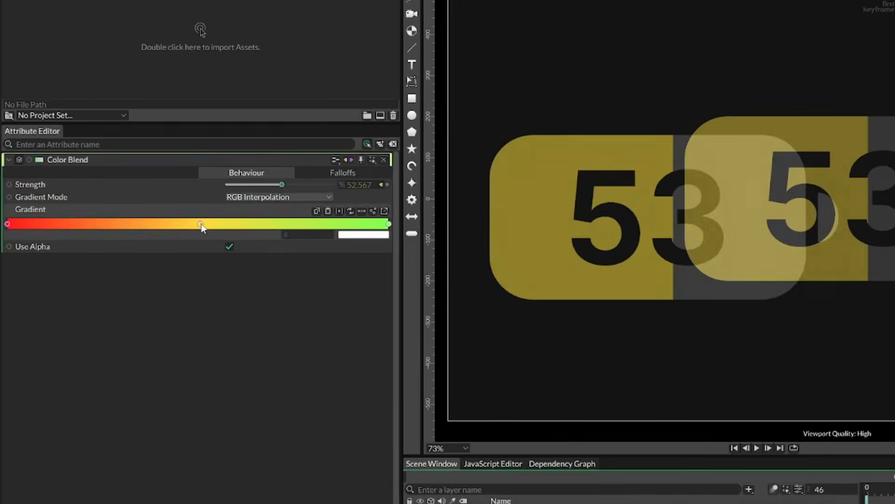
pyautogui.moveTo(125, 215); pyautogui.dragTo(72, 216)
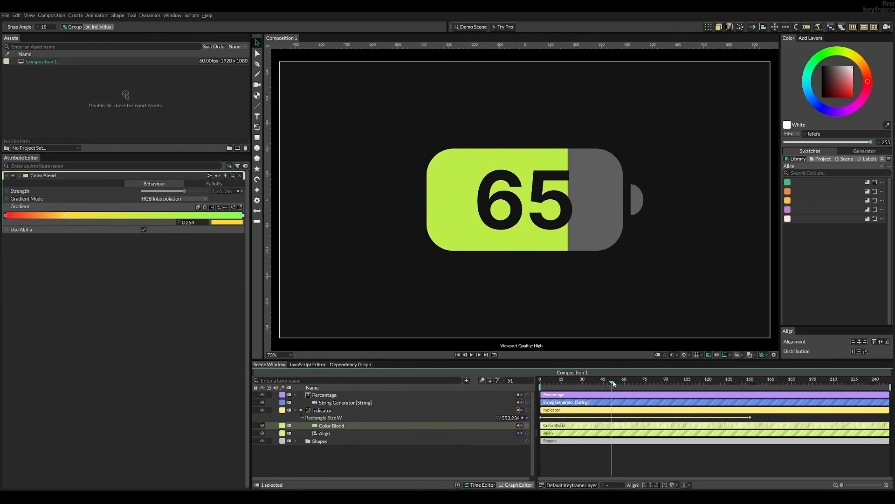
pyautogui.moveTo(614, 383); pyautogui.dragTo(571, 381)
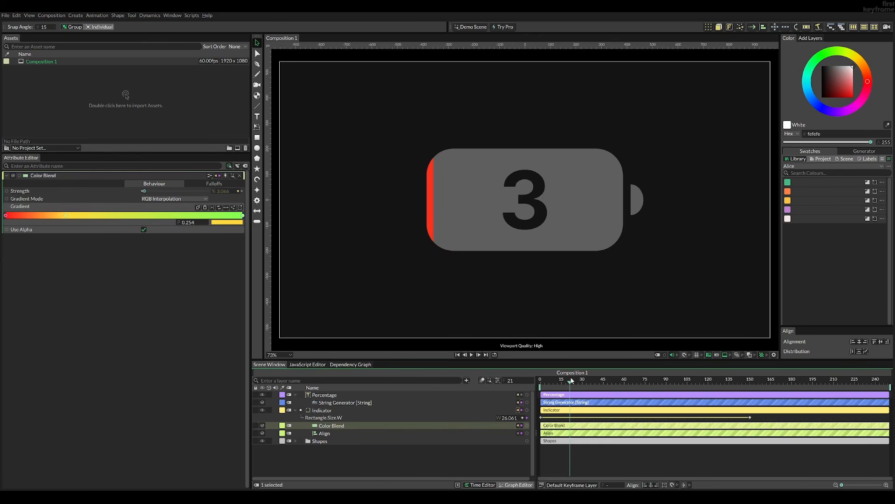
pyautogui.press('space')
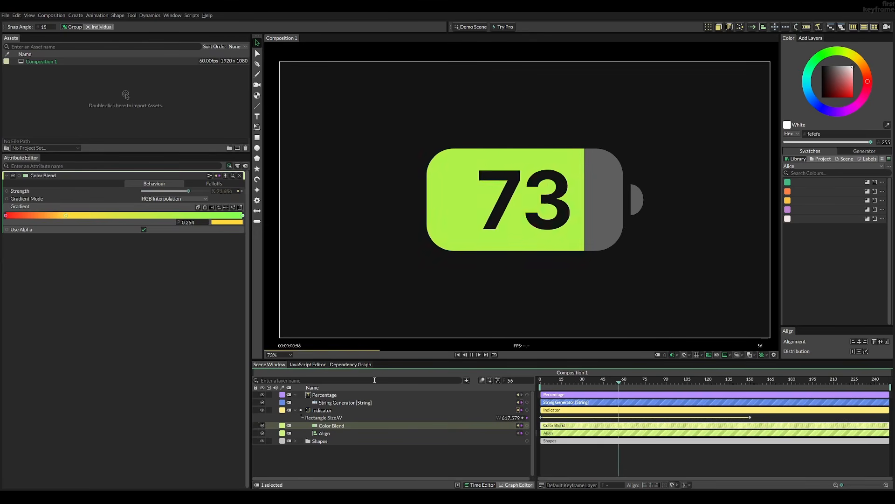
pyautogui.press('space')
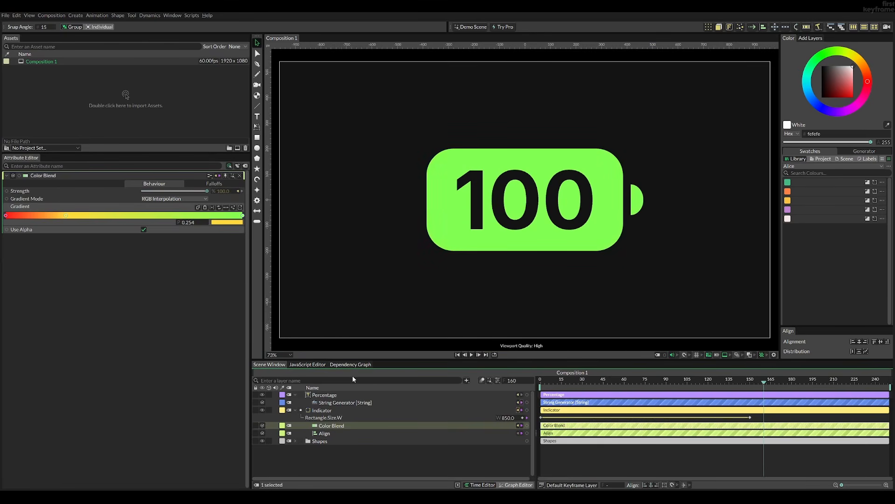